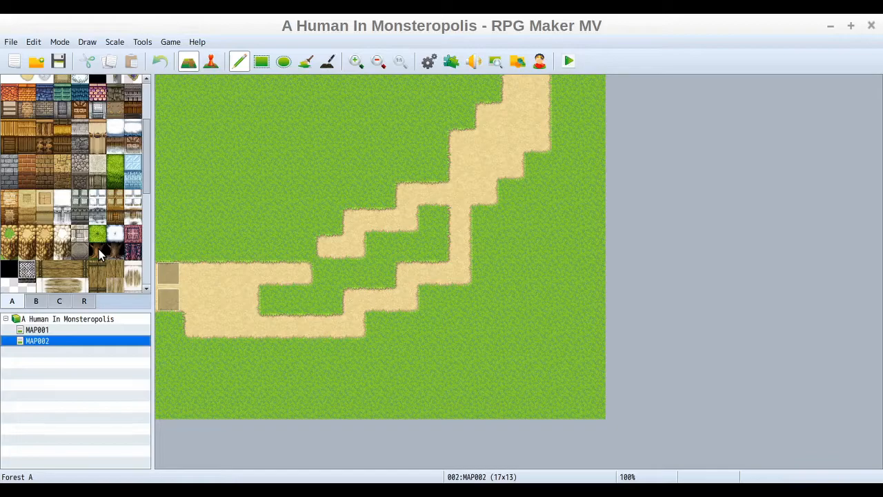
Select the Forest A tree-trunk wall tile and look through the terrain and object tiles of the tileset
{"action": "left_click", "coordinate": [99, 249]}
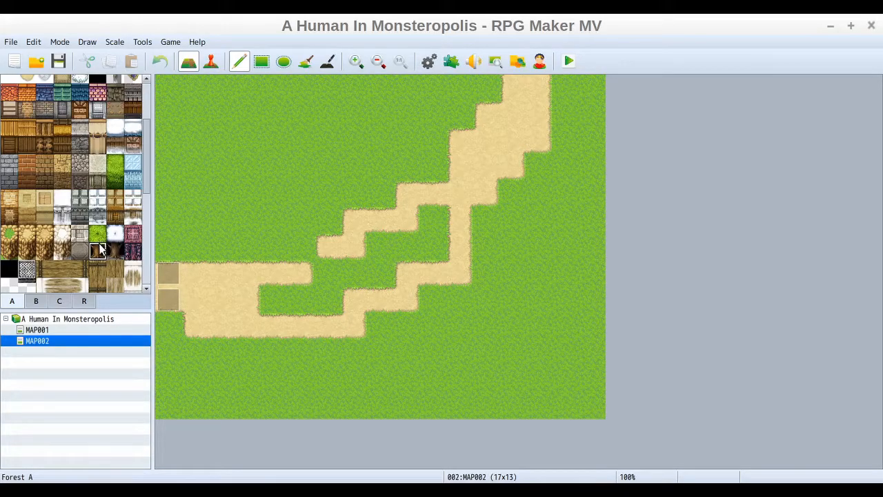
{"action": "scroll", "coordinate": [148, 165], "scroll_direction": "up", "scroll_amount": 5}
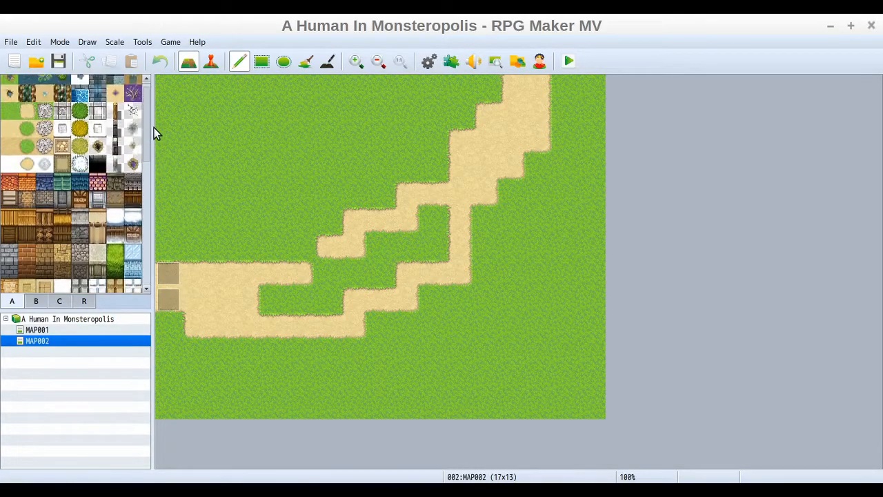
{"action": "scroll", "coordinate": [151, 135], "scroll_direction": "down", "scroll_amount": 5}
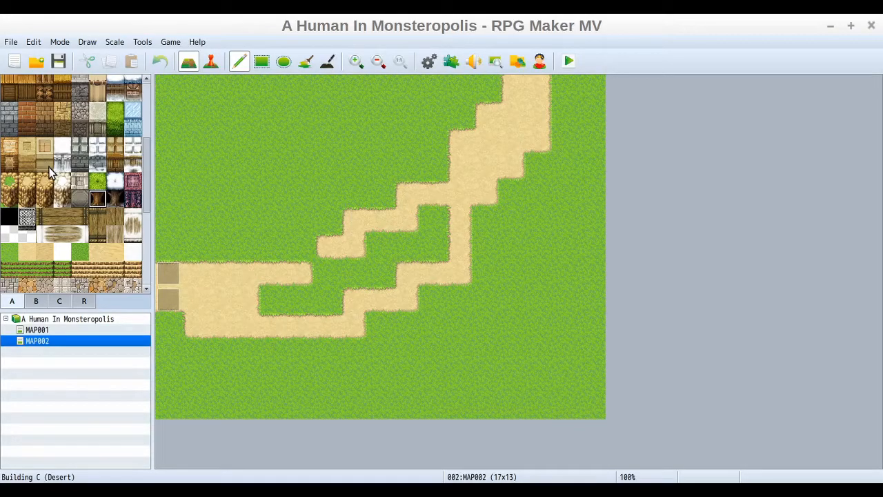
{"action": "left_click_drag", "start_coordinate": [145, 174], "coordinate": [124, 202]}
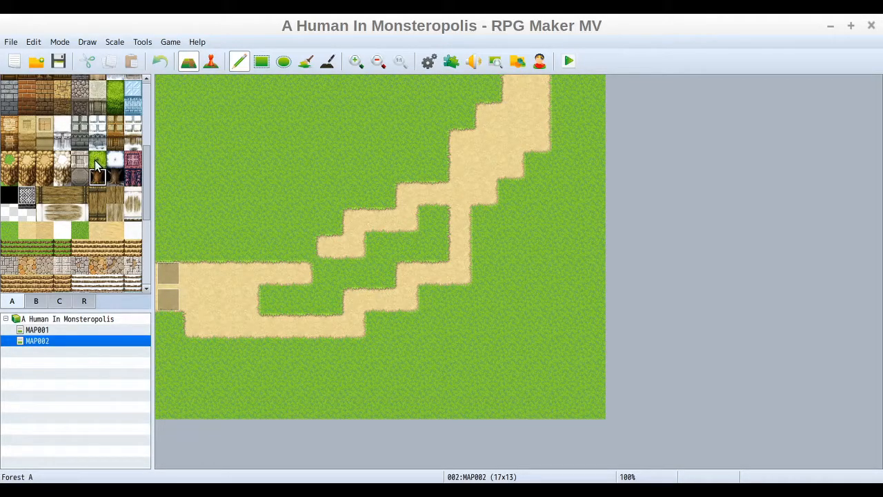
{"action": "left_click", "coordinate": [36, 301]}
{"action": "scroll", "coordinate": [117, 185], "scroll_direction": "down", "scroll_amount": 4}
{"action": "scroll", "coordinate": [118, 185], "scroll_direction": "down", "scroll_amount": 2}
{"action": "left_click", "coordinate": [12, 301]}
Paint a two-tile-high band of Forest A trunks just below the map's top row, leaving the dirt path open
{"action": "left_click_drag", "start_coordinate": [172, 114], "coordinate": [307, 100]}
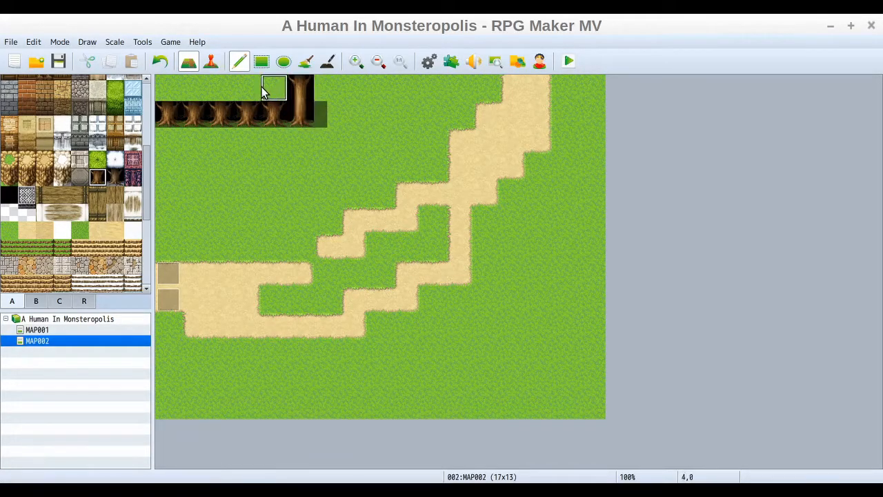
{"action": "left_click", "coordinate": [160, 63]}
{"action": "left_click_drag", "start_coordinate": [168, 114], "coordinate": [481, 118]}
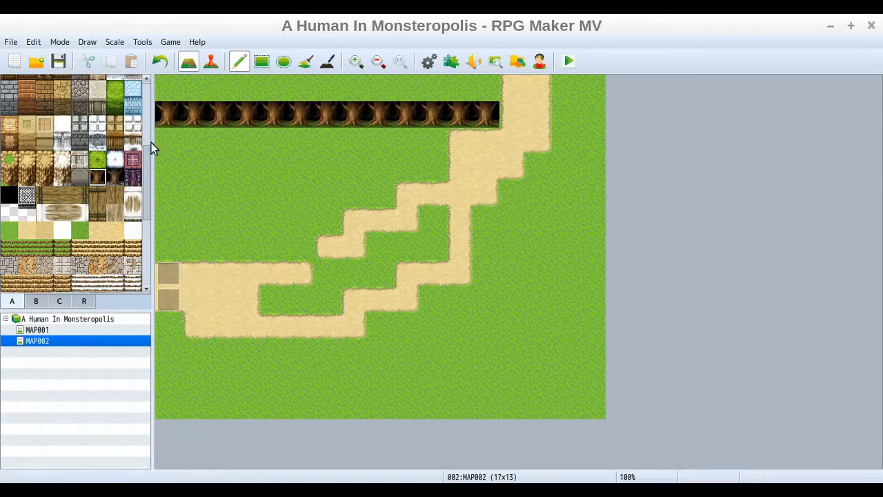
{"action": "mouse_move", "coordinate": [173, 135]}
{"action": "left_mouse_down"}
{"action": "mouse_move", "coordinate": [342, 134]}
{"action": "mouse_move", "coordinate": [392, 125]}
{"action": "mouse_move", "coordinate": [401, 134]}
{"action": "mouse_move", "coordinate": [483, 141]}
{"action": "left_mouse_up"}
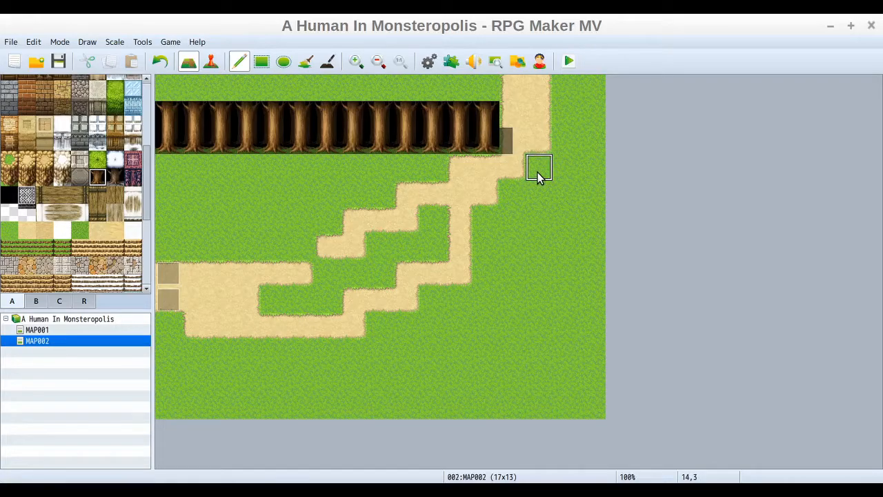
{"action": "left_click", "coordinate": [570, 131]}
{"action": "mouse_move", "coordinate": [569, 125]}
{"action": "left_mouse_down"}
{"action": "mouse_move", "coordinate": [592, 138]}
{"action": "mouse_move", "coordinate": [576, 136]}
{"action": "left_mouse_up"}
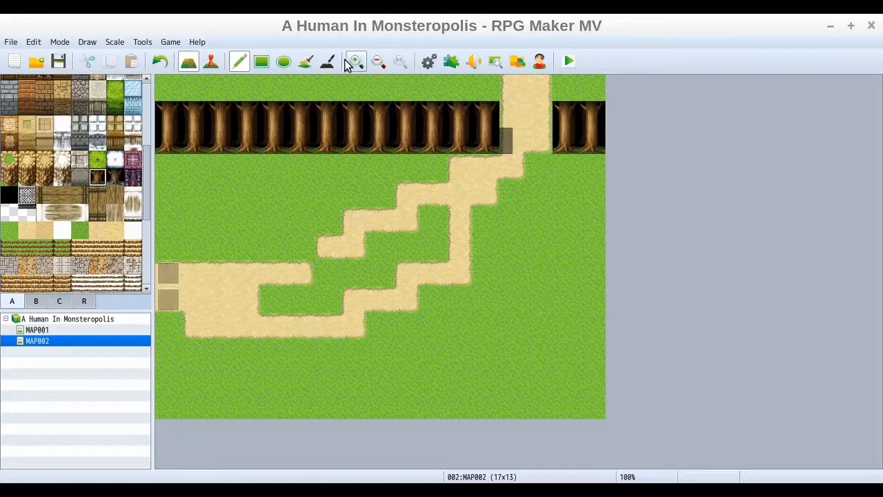
Paint Forest A treetops over the map's lower-right corner in a staircase shape and in an uneven strip along the bottom edge
{"action": "left_click", "coordinate": [97, 159]}
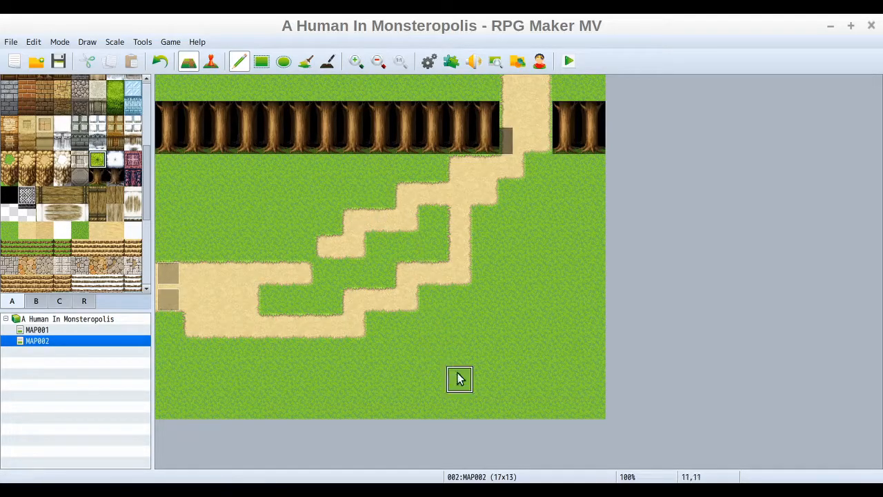
{"action": "mouse_move", "coordinate": [461, 388]}
{"action": "left_mouse_down"}
{"action": "mouse_move", "coordinate": [494, 349]}
{"action": "mouse_move", "coordinate": [564, 299]}
{"action": "mouse_move", "coordinate": [605, 293]}
{"action": "mouse_move", "coordinate": [595, 322]}
{"action": "mouse_move", "coordinate": [558, 359]}
{"action": "mouse_move", "coordinate": [496, 387]}
{"action": "mouse_move", "coordinate": [465, 416]}
{"action": "mouse_move", "coordinate": [595, 392]}
{"action": "mouse_move", "coordinate": [573, 394]}
{"action": "mouse_move", "coordinate": [597, 352]}
{"action": "left_mouse_up"}
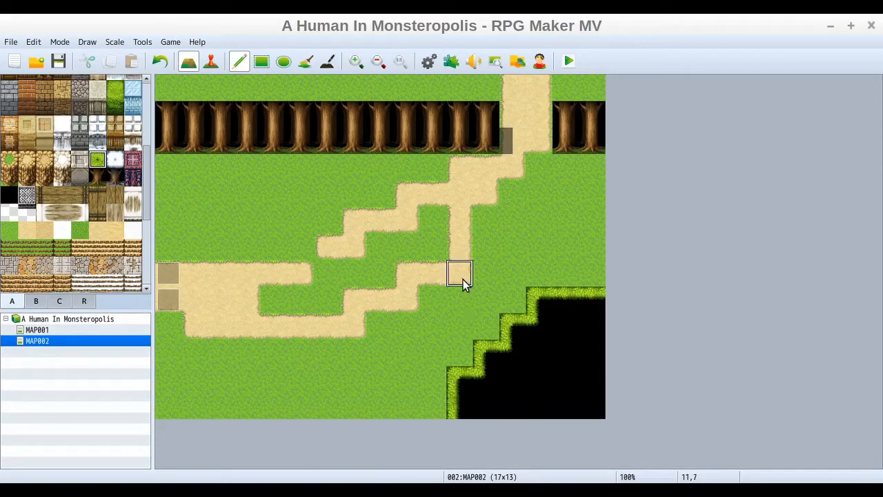
{"action": "left_click", "coordinate": [36, 304]}
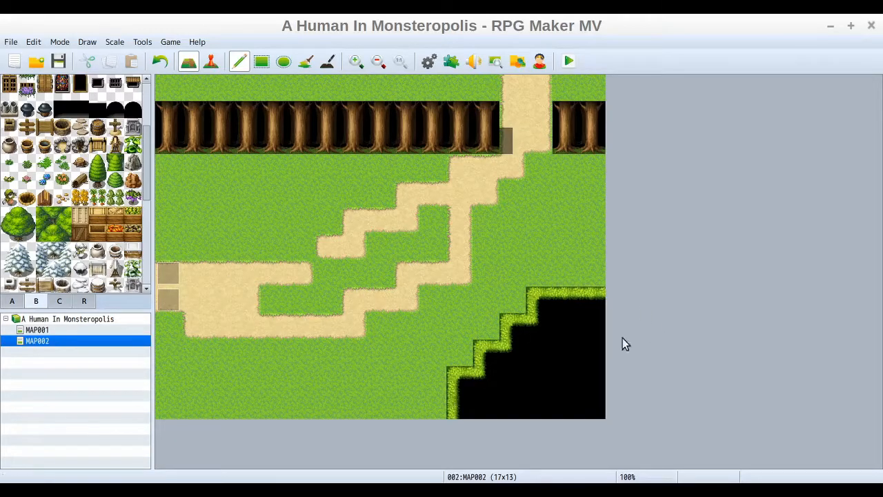
{"action": "left_click", "coordinate": [11, 301]}
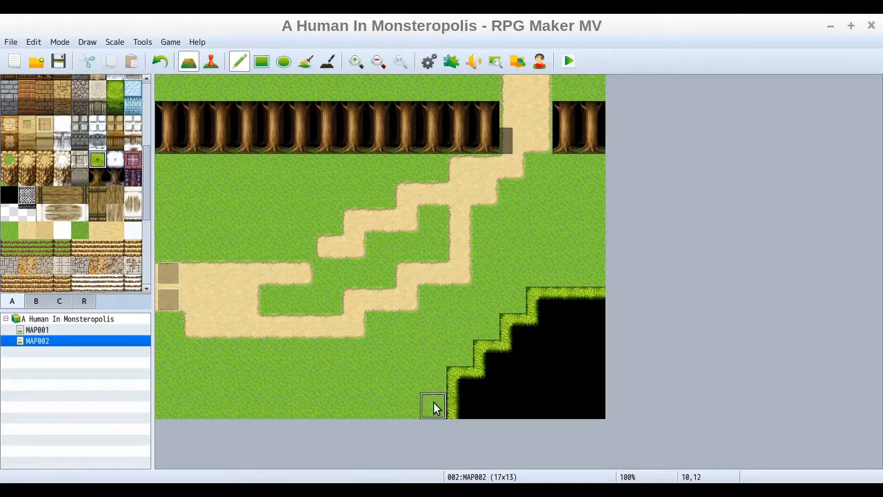
{"action": "mouse_move", "coordinate": [433, 407]}
{"action": "left_mouse_down"}
{"action": "mouse_move", "coordinate": [363, 393]}
{"action": "mouse_move", "coordinate": [335, 404]}
{"action": "mouse_move", "coordinate": [240, 386]}
{"action": "mouse_move", "coordinate": [214, 394]}
{"action": "mouse_move", "coordinate": [156, 370]}
{"action": "mouse_move", "coordinate": [170, 414]}
{"action": "left_mouse_up"}
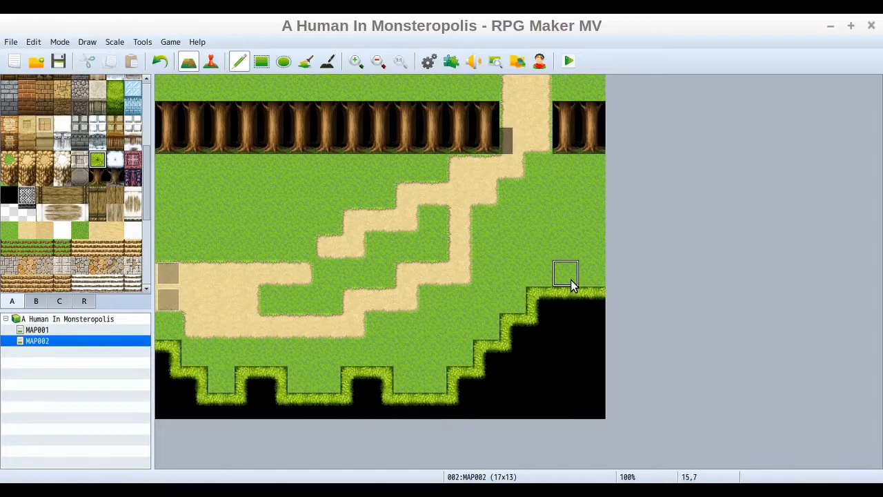
Paint Forest A treetops along the map's top row above the trunks, on both sides of the dirt path
{"action": "left_click", "coordinate": [584, 97]}
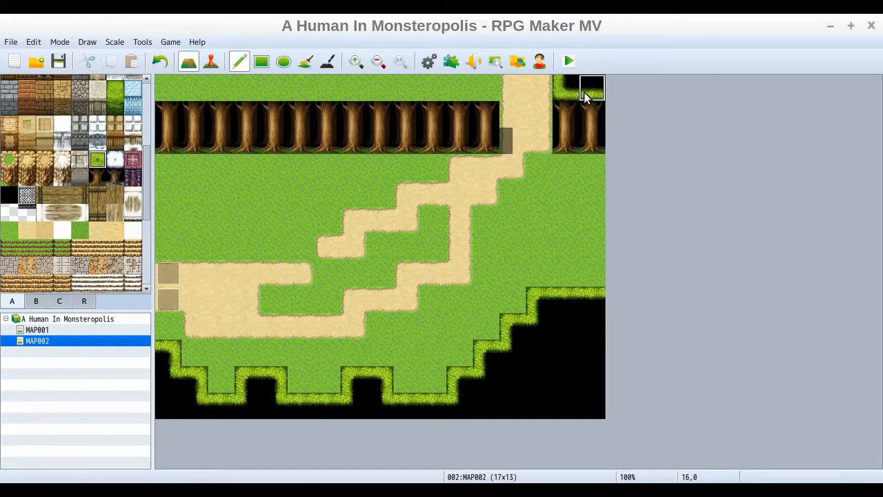
{"action": "left_click_drag", "start_coordinate": [485, 90], "coordinate": [371, 89]}
{"action": "left_click_drag", "start_coordinate": [294, 92], "coordinate": [164, 93]}
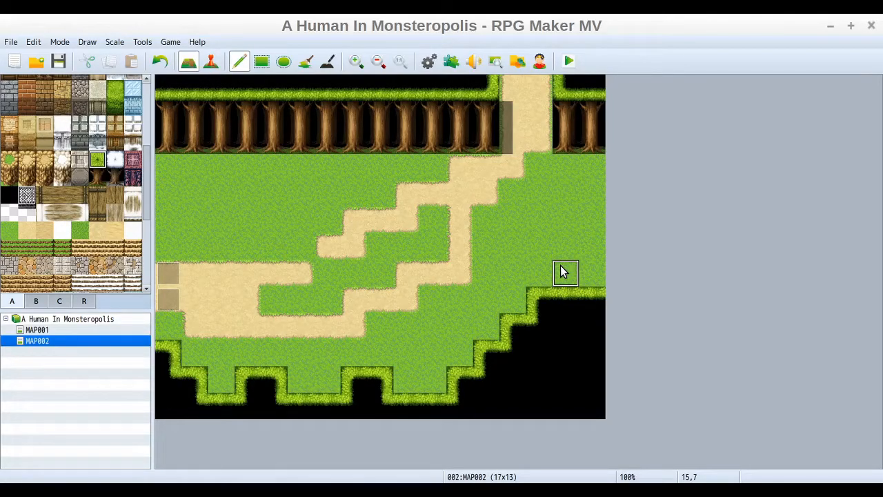
Extend the bottom treetops up to the dirt path's lower edge and fill the gaps between them
{"action": "left_click", "coordinate": [165, 334]}
{"action": "left_click", "coordinate": [189, 358]}
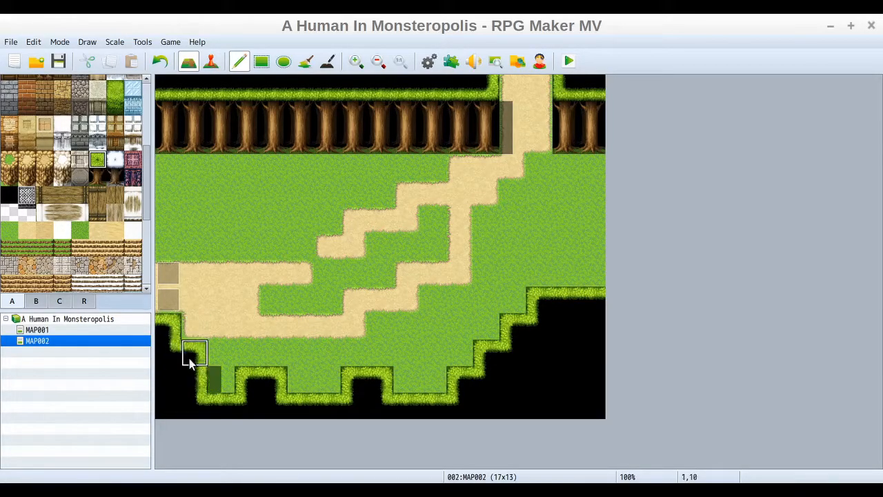
{"action": "mouse_move", "coordinate": [221, 360]}
{"action": "left_mouse_down"}
{"action": "mouse_move", "coordinate": [223, 370]}
{"action": "mouse_move", "coordinate": [295, 357]}
{"action": "mouse_move", "coordinate": [304, 376]}
{"action": "mouse_move", "coordinate": [330, 359]}
{"action": "mouse_move", "coordinate": [371, 357]}
{"action": "mouse_move", "coordinate": [409, 378]}
{"action": "left_mouse_up"}
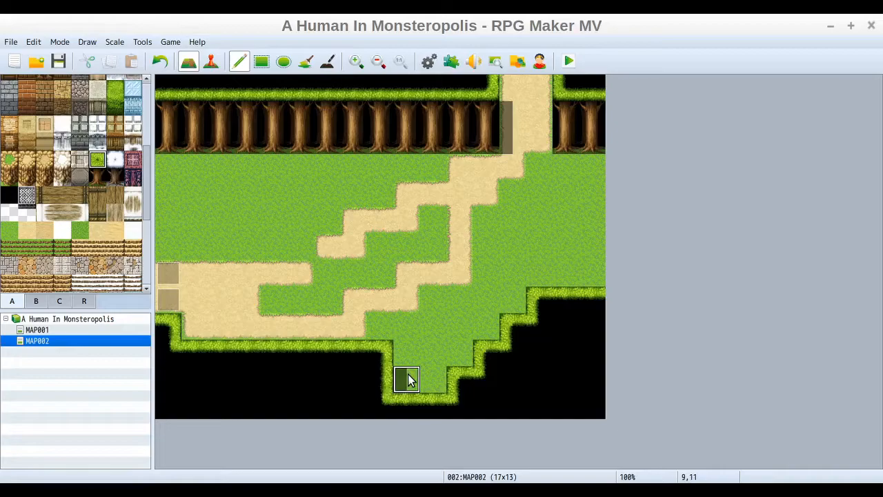
{"action": "left_click", "coordinate": [408, 379]}
{"action": "left_click", "coordinate": [433, 372]}
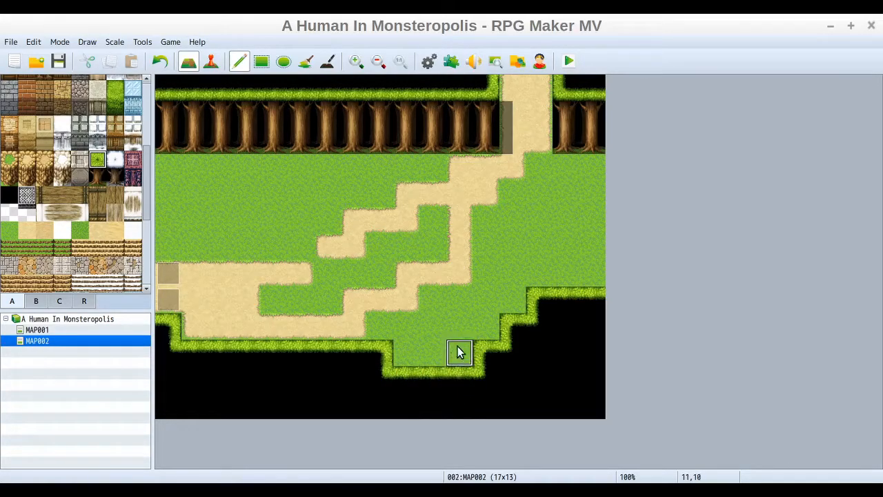
Paint a column of treetops down the map's right edge and undo the stray tile placed near the bottom
{"action": "mouse_move", "coordinate": [589, 249]}
{"action": "left_mouse_down"}
{"action": "mouse_move", "coordinate": [585, 269]}
{"action": "mouse_move", "coordinate": [599, 198]}
{"action": "mouse_move", "coordinate": [593, 122]}
{"action": "left_mouse_up"}
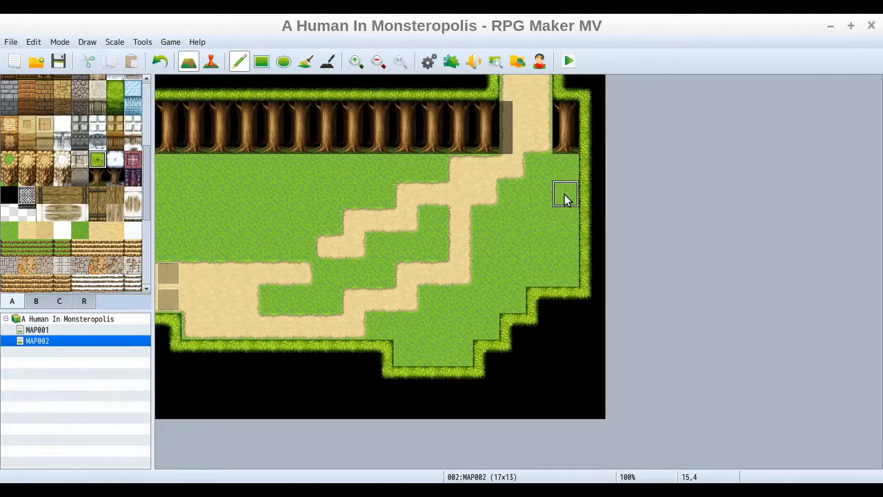
{"action": "left_click", "coordinate": [370, 364]}
{"action": "key", "text": "ctrl+z"}
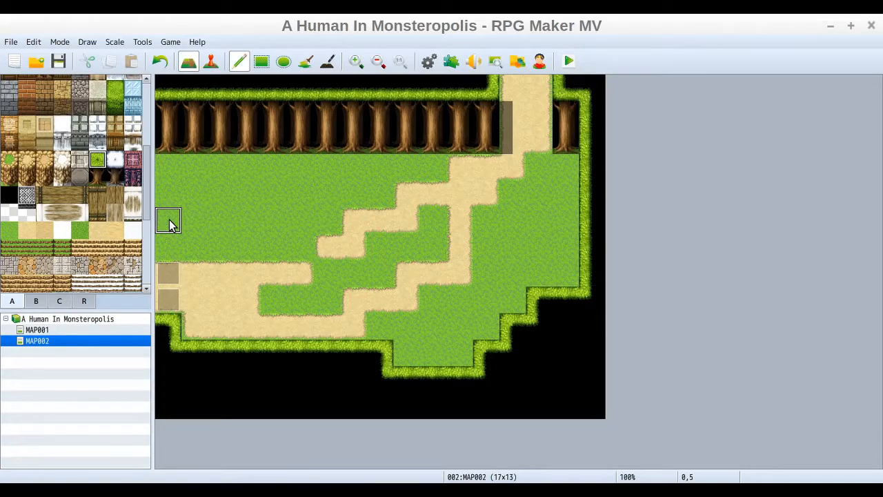
Undo the treetop column on the right edge and the latest treetop strokes along the bottom
{"action": "left_click", "coordinate": [160, 62]}
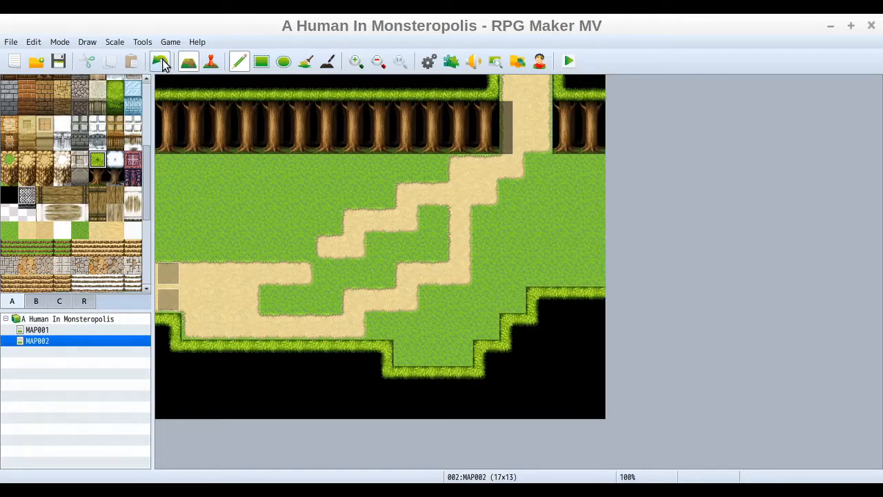
{"action": "left_click", "coordinate": [160, 61]}
{"action": "left_click", "coordinate": [160, 61]}
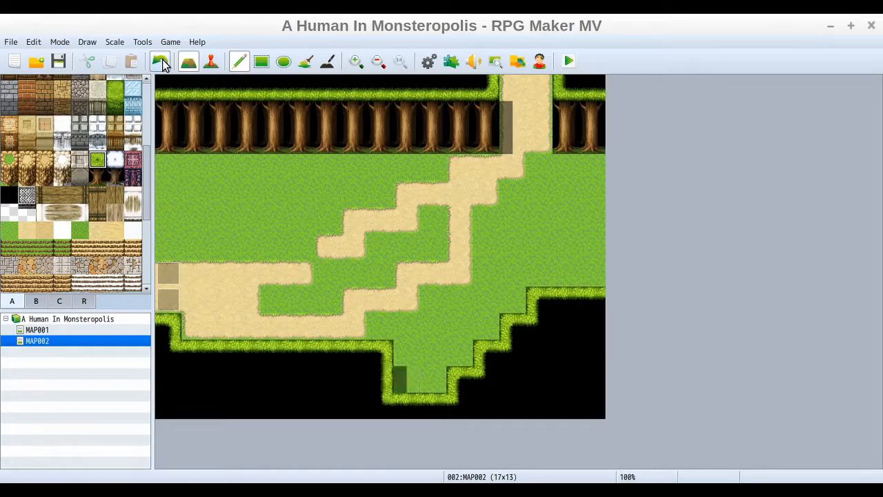
{"action": "left_click", "coordinate": [161, 62]}
{"action": "left_click", "coordinate": [161, 61]}
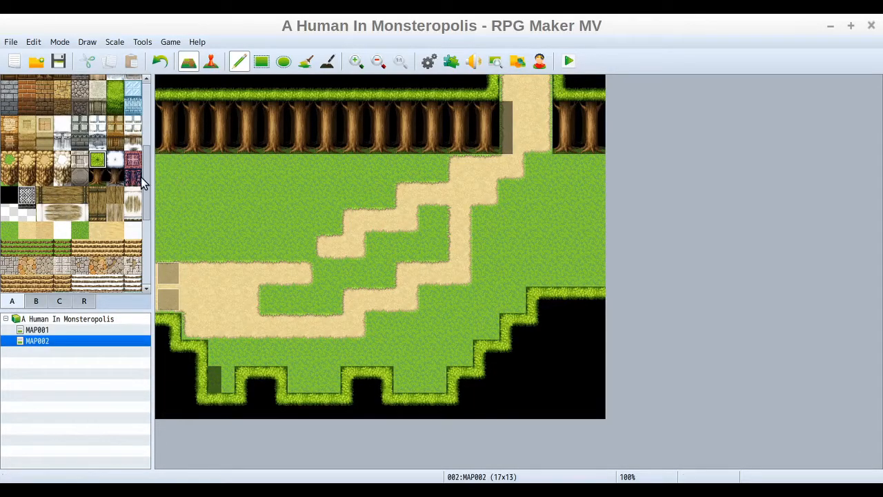
Flood-fill the treetop area along the bottom of the map with the Transparent tile
{"action": "left_click_drag", "start_coordinate": [147, 176], "coordinate": [156, 191]}
{"action": "left_click", "coordinate": [9, 175]}
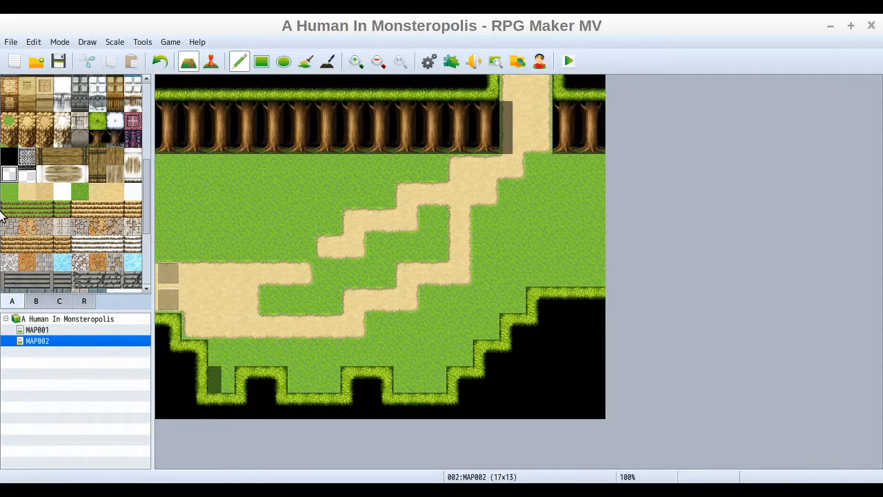
{"action": "left_click", "coordinate": [307, 63]}
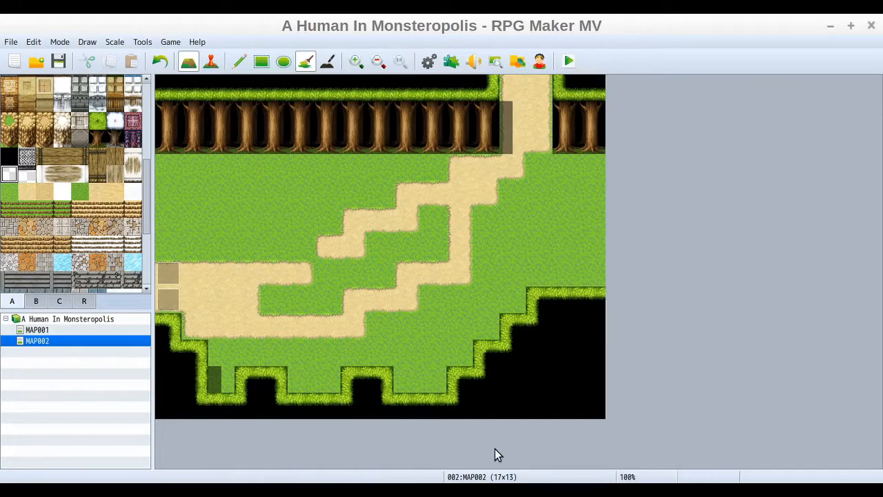
{"action": "left_click", "coordinate": [558, 364]}
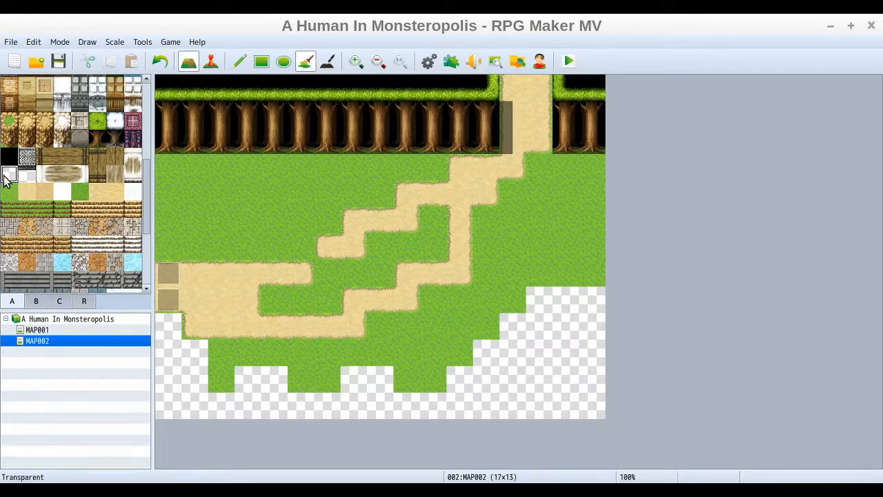
Flood-fill the transparent area along the bottom of the map with the plain grass tile
{"action": "left_click", "coordinate": [240, 62]}
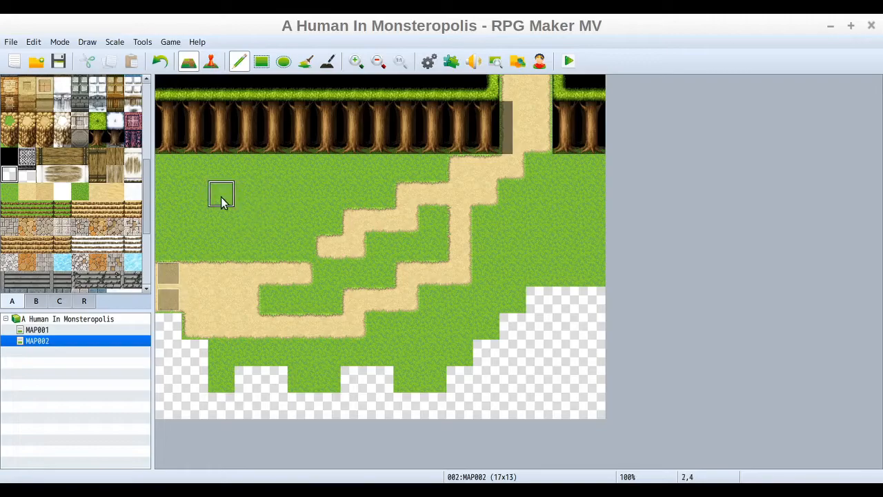
{"action": "left_click", "coordinate": [10, 195]}
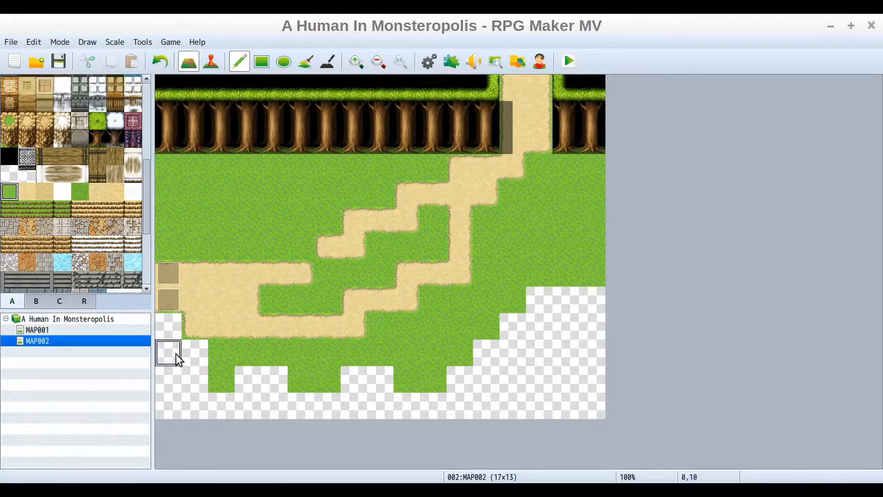
{"action": "left_click", "coordinate": [306, 61]}
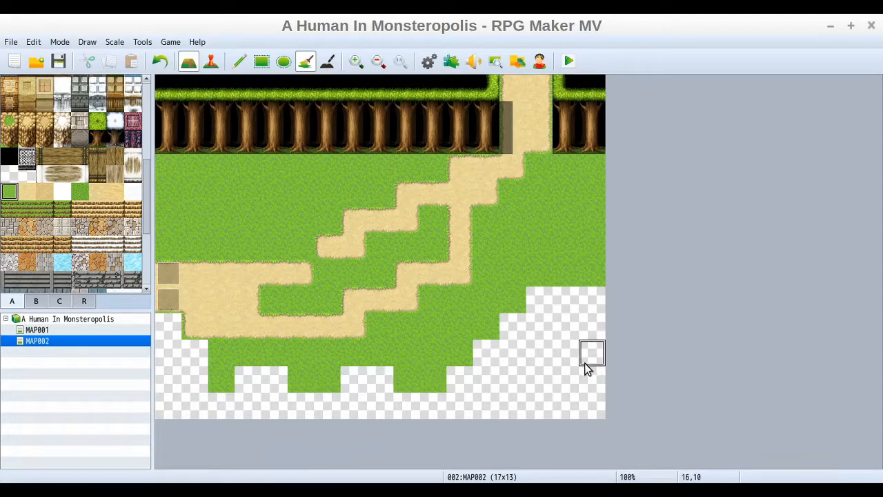
{"action": "left_click", "coordinate": [545, 362]}
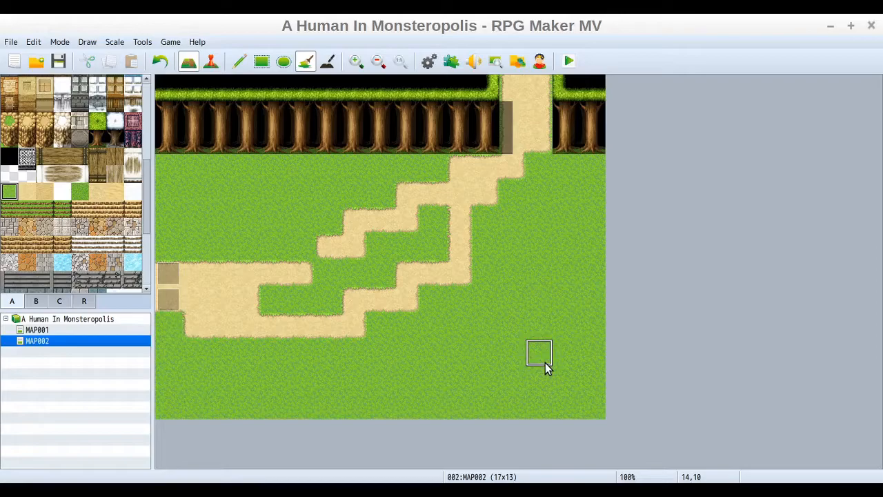
Try a Meadow flood fill on the tree trunks, undo it, and pencil Meadow over the forest wall's two westernmost columns
{"action": "left_click", "coordinate": [9, 173]}
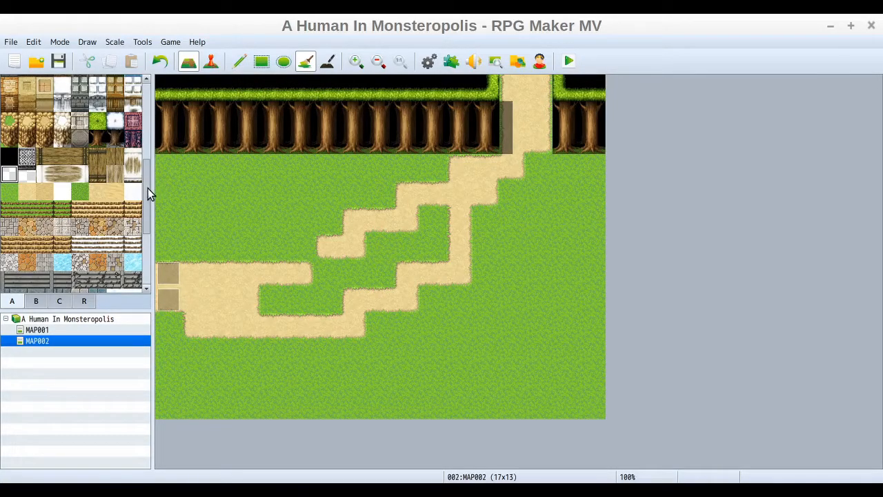
{"action": "scroll", "coordinate": [145, 197], "scroll_direction": "up", "scroll_amount": 3}
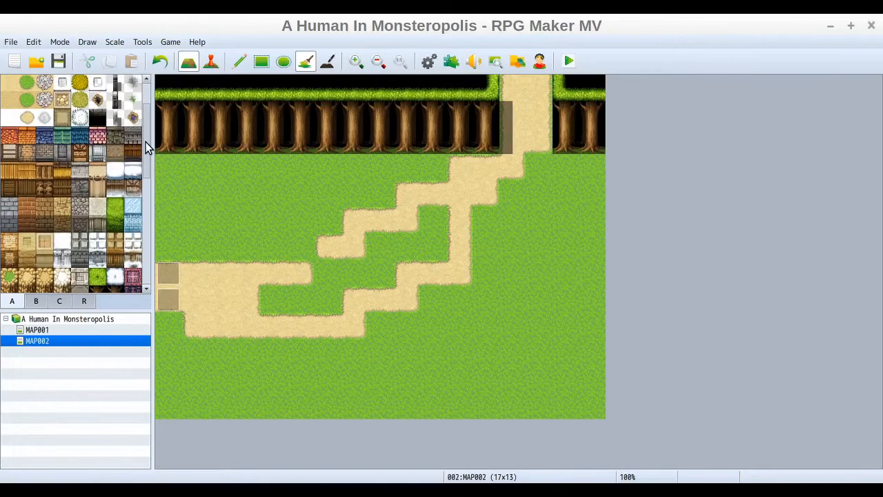
{"action": "scroll", "coordinate": [140, 179], "scroll_direction": "up", "scroll_amount": 5}
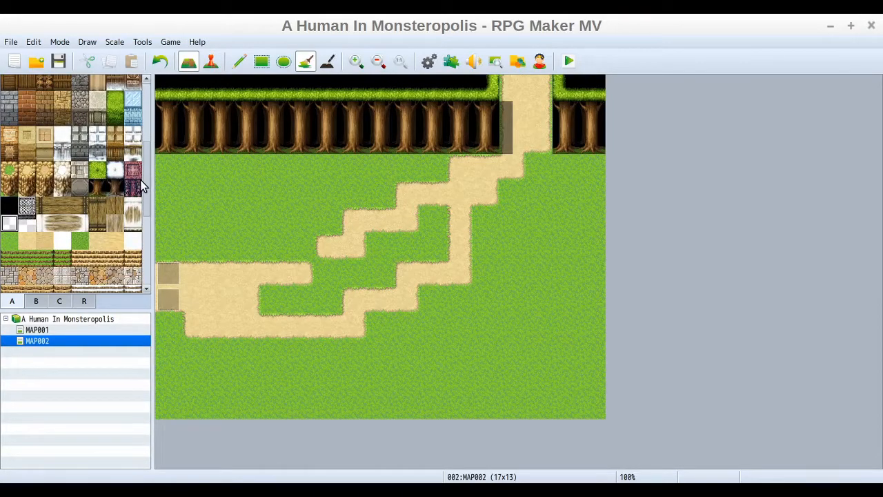
{"action": "scroll", "coordinate": [144, 126], "scroll_direction": "up", "scroll_amount": 2}
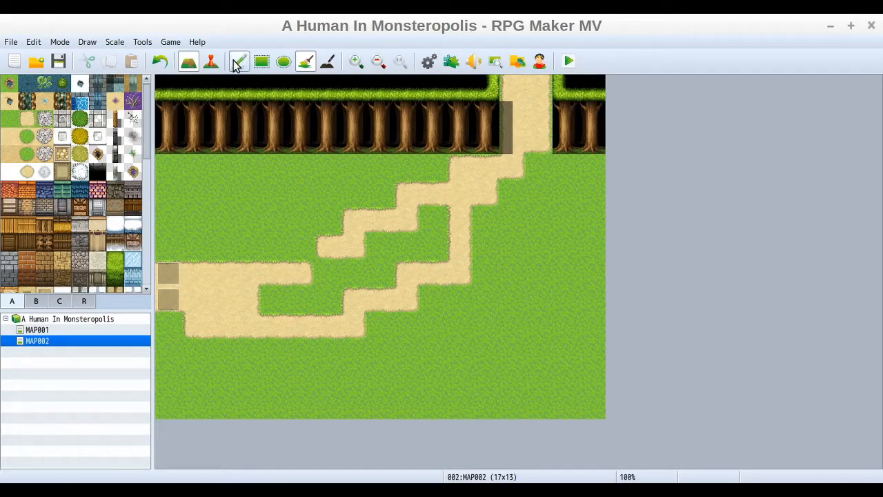
{"action": "left_click", "coordinate": [10, 119]}
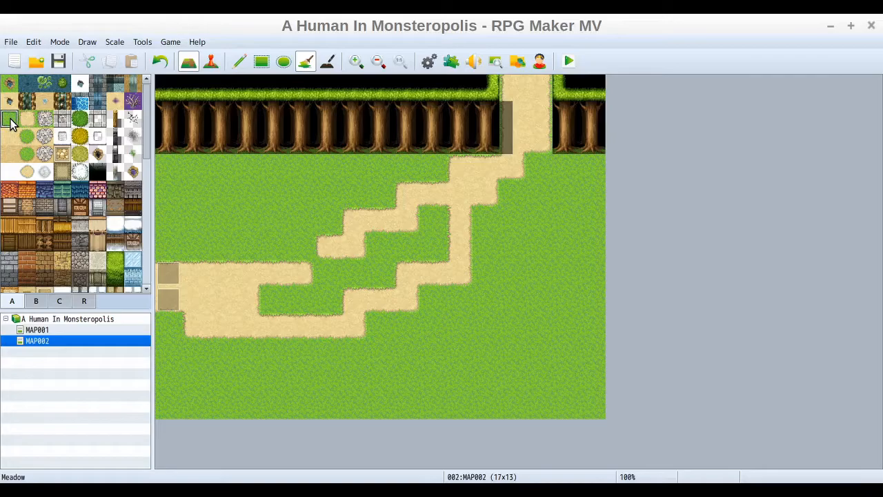
{"action": "left_click", "coordinate": [173, 147]}
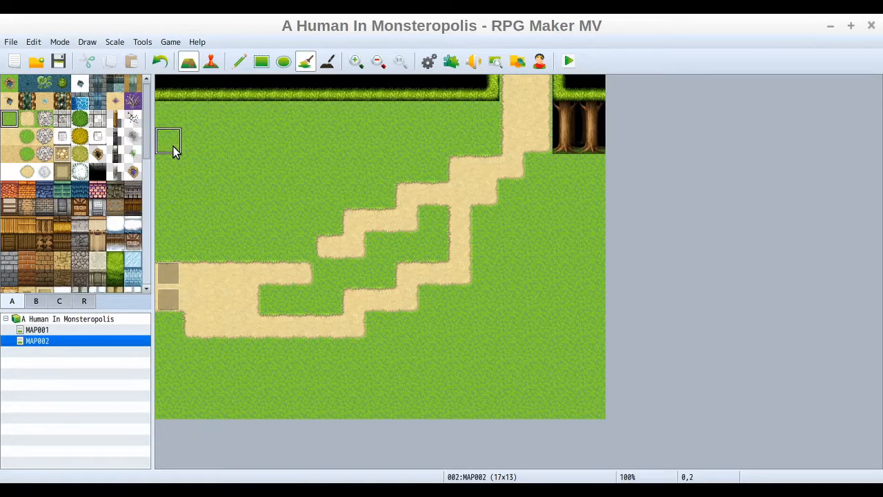
{"action": "left_click", "coordinate": [159, 63]}
{"action": "left_click", "coordinate": [239, 63]}
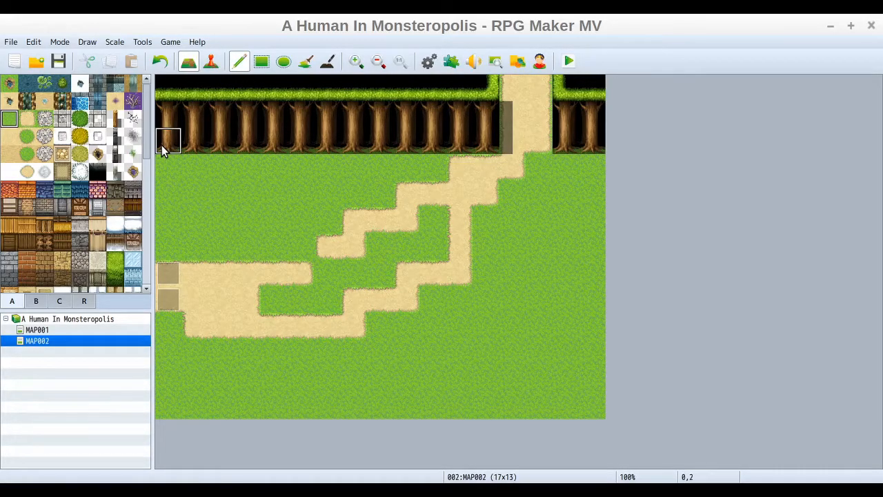
{"action": "left_click_drag", "start_coordinate": [164, 138], "coordinate": [164, 97]}
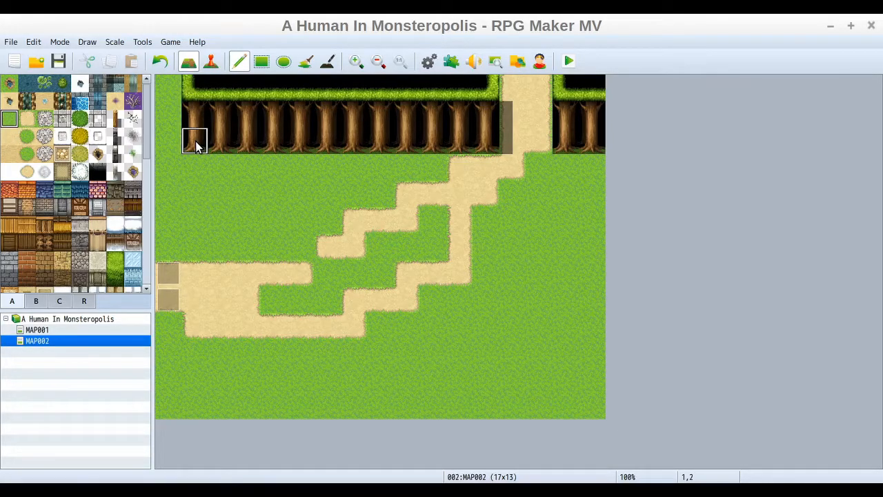
{"action": "left_click_drag", "start_coordinate": [195, 141], "coordinate": [195, 86]}
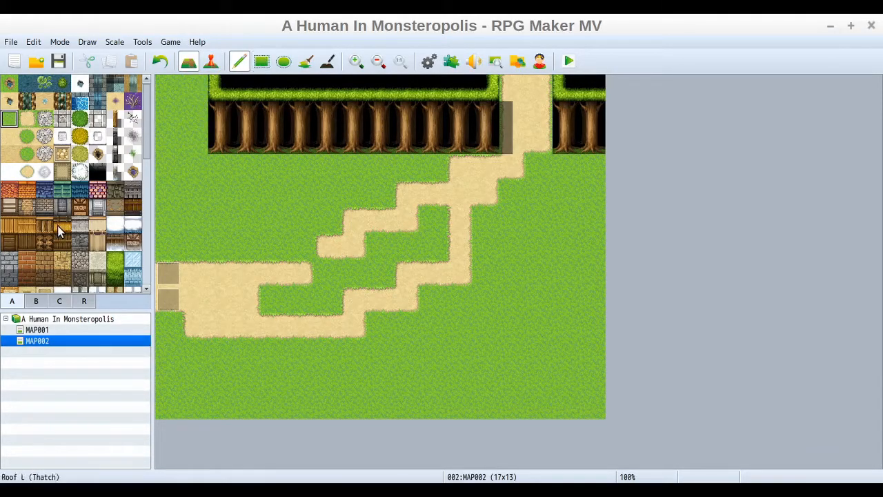
Place two Large Trees at the west end of the forest wall, one in the map corner and one diagonally below it
{"action": "left_click", "coordinate": [34, 302]}
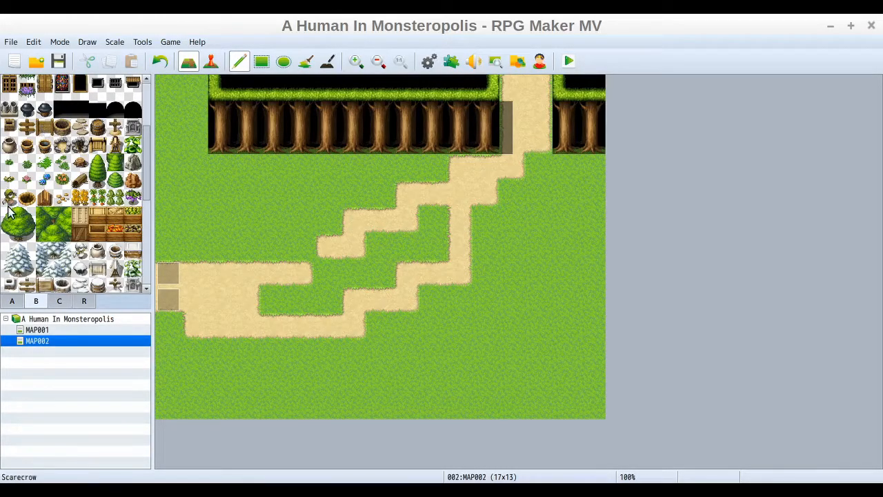
{"action": "left_click", "coordinate": [26, 232]}
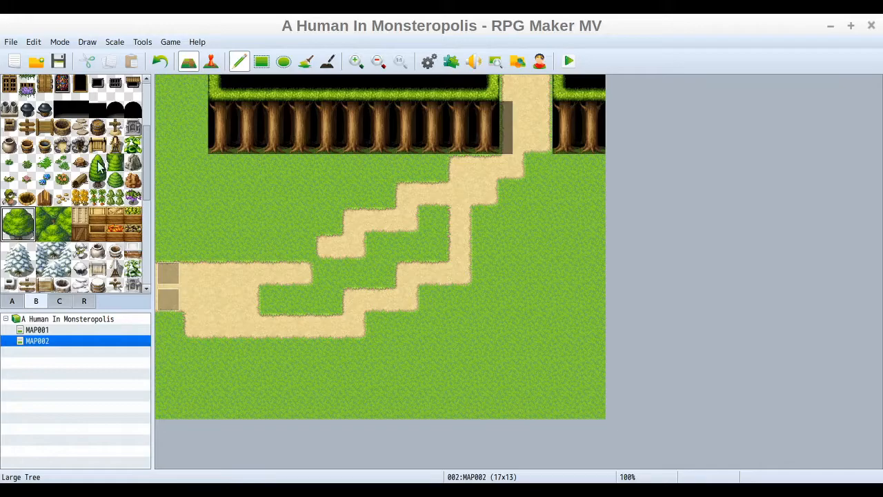
{"action": "left_click", "coordinate": [170, 105]}
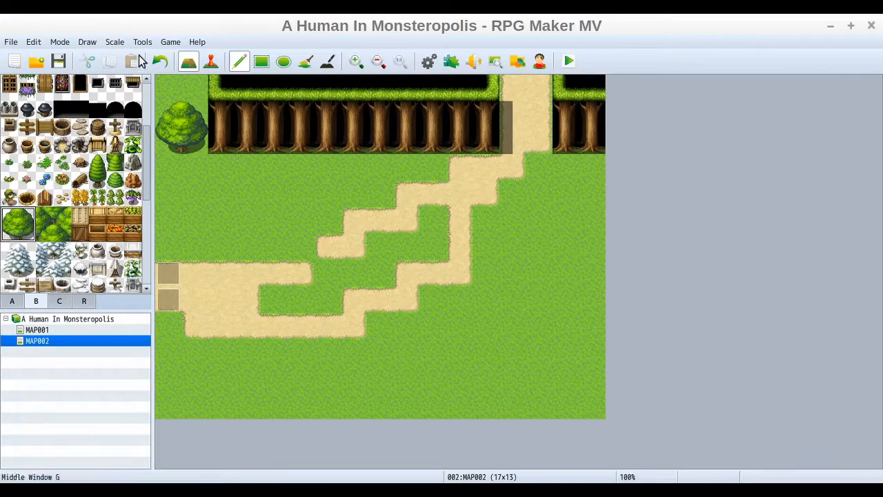
{"action": "left_click", "coordinate": [159, 61]}
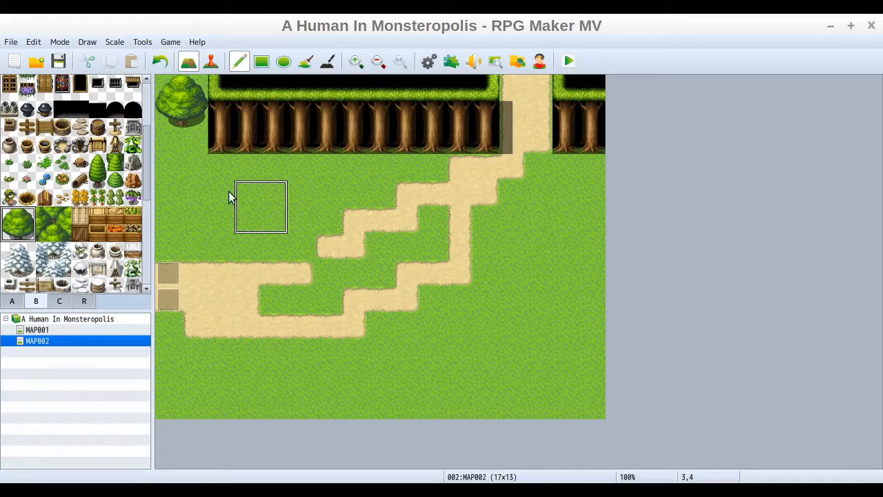
{"action": "left_click", "coordinate": [204, 149]}
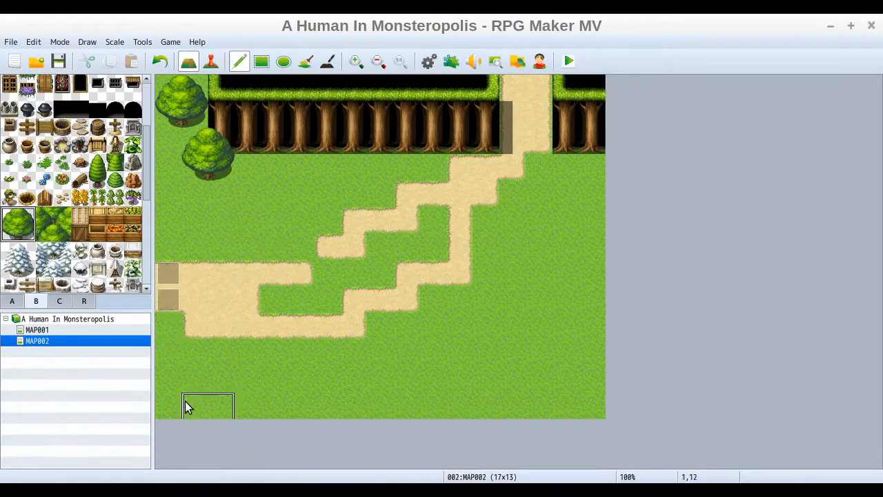
Paint a two-tile-wide column of dense forest along the map's right edge and cap it with the Large Tree's top half
{"action": "left_click_drag", "start_coordinate": [41, 218], "coordinate": [68, 238]}
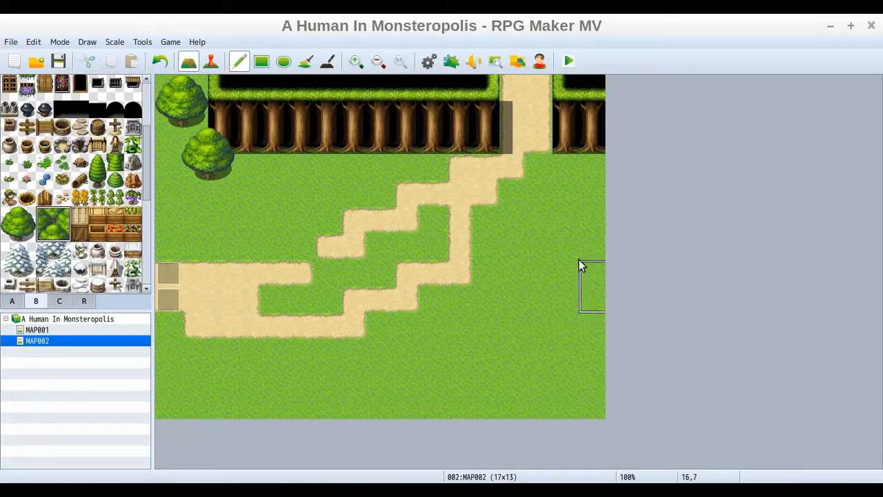
{"action": "left_click_drag", "start_coordinate": [577, 228], "coordinate": [577, 307]}
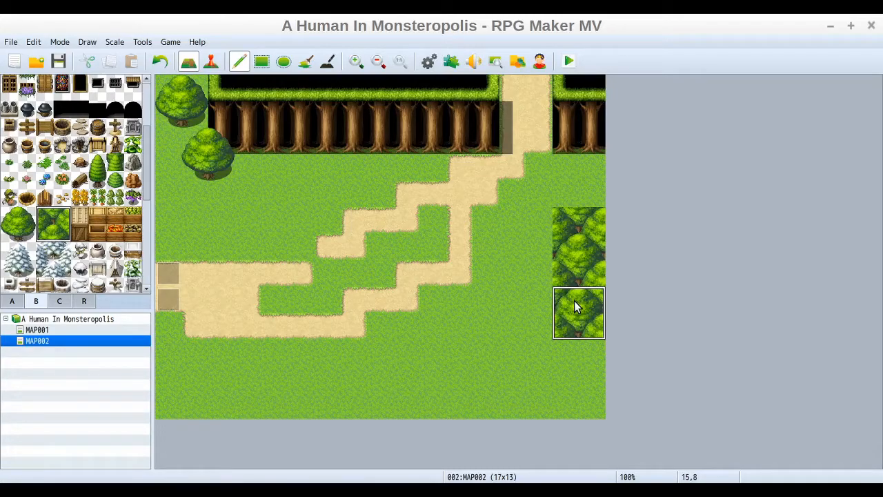
{"action": "left_click", "coordinate": [26, 218]}
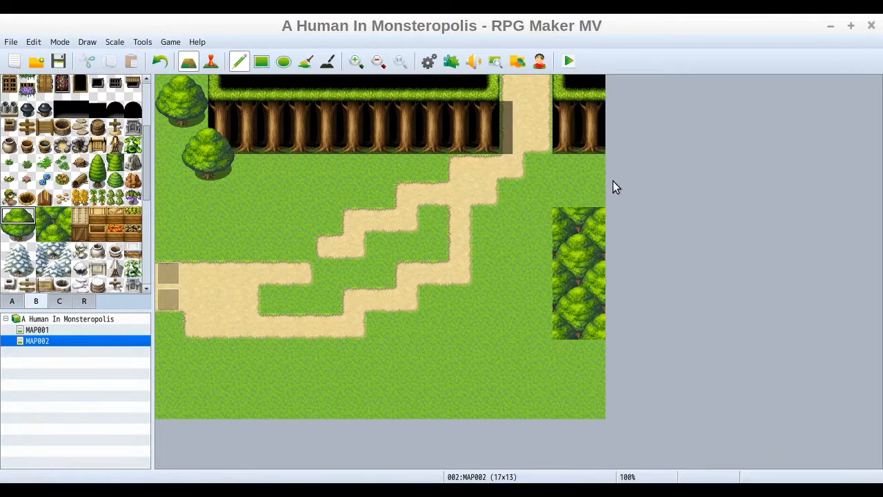
{"action": "left_click", "coordinate": [571, 190]}
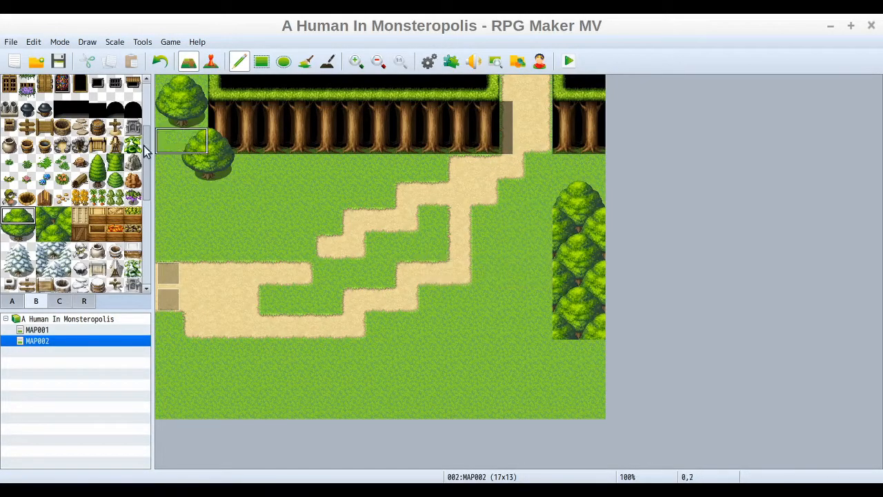
Add left halves of the Large Tree down the left side of the right-edge forest to round off its outline
{"action": "left_click", "coordinate": [10, 222]}
{"action": "left_click_drag", "start_coordinate": [10, 222], "coordinate": [10, 235]}
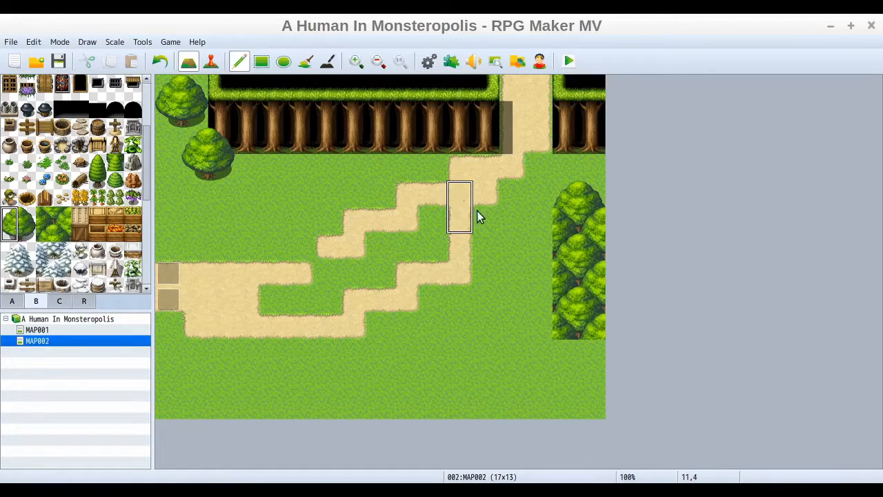
{"action": "mouse_move", "coordinate": [548, 220]}
{"action": "left_mouse_down"}
{"action": "mouse_move", "coordinate": [551, 267]}
{"action": "mouse_move", "coordinate": [540, 269]}
{"action": "left_mouse_up"}
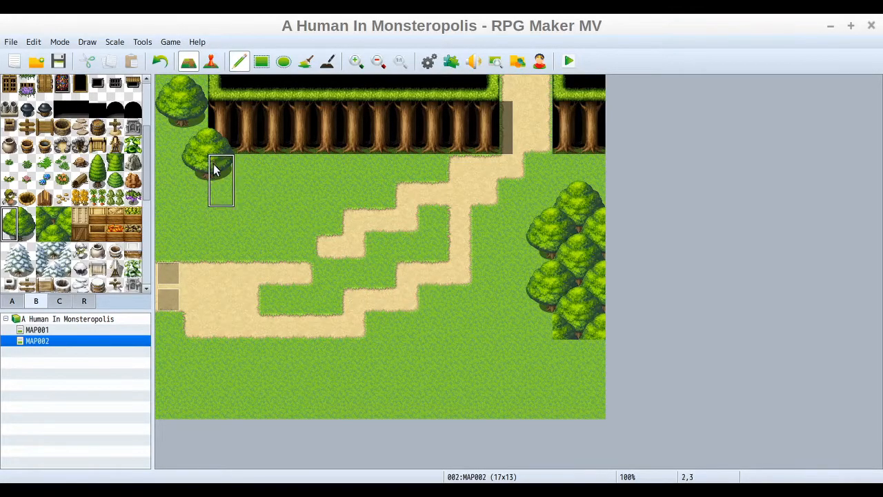
Place two single Large Trees on the grass between the dirt path and the right-edge forest
{"action": "left_click_drag", "start_coordinate": [7, 220], "coordinate": [26, 233]}
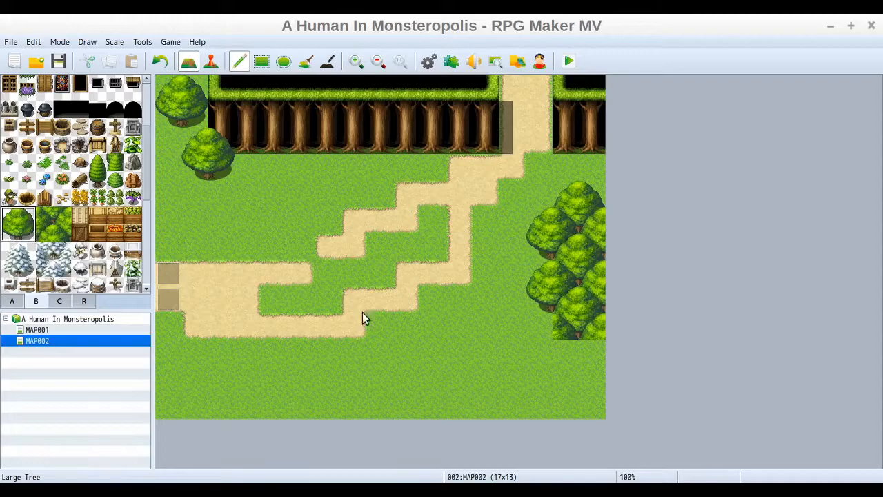
{"action": "left_click", "coordinate": [479, 310]}
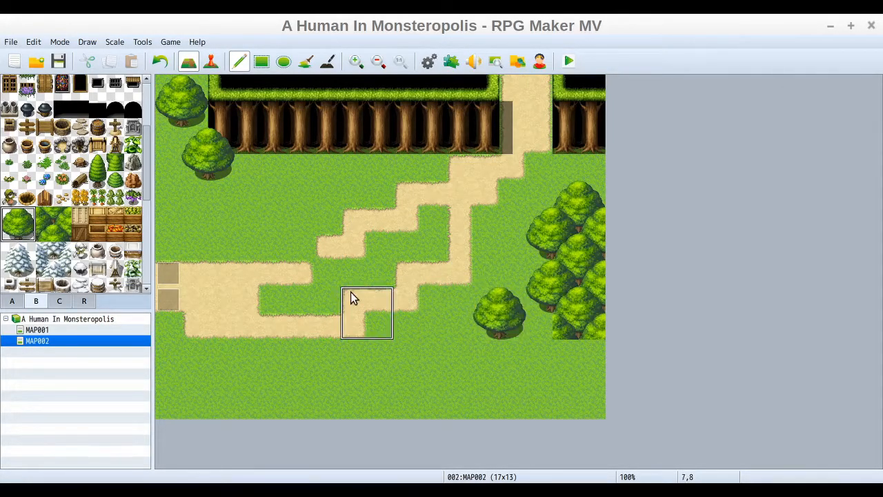
{"action": "left_click", "coordinate": [415, 327]}
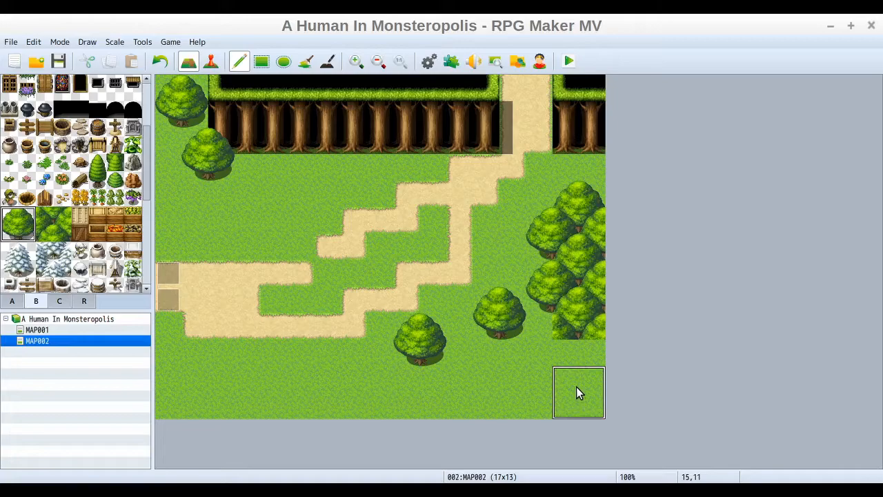
Close the right-edge forest's underside with Large Tree bottom halves and fill in the missing upper-left crown tile
{"action": "left_click_drag", "start_coordinate": [13, 235], "coordinate": [25, 234]}
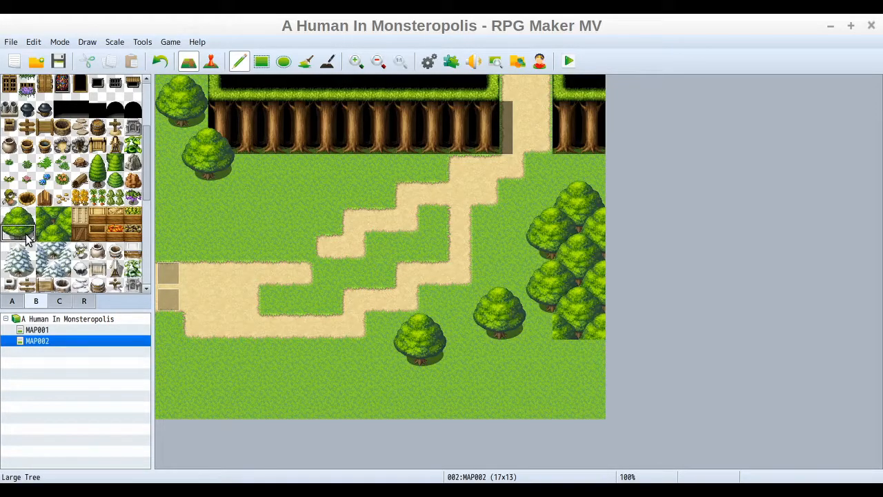
{"action": "left_click", "coordinate": [585, 346]}
{"action": "left_click", "coordinate": [533, 345]}
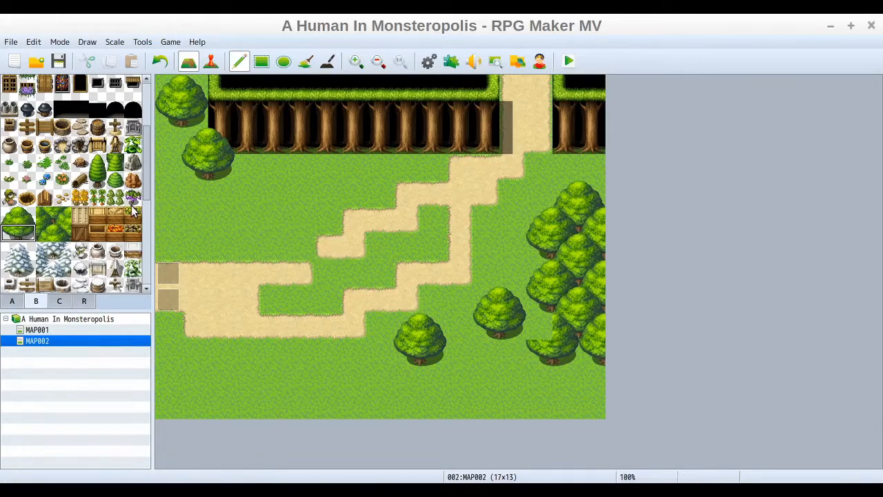
{"action": "left_click", "coordinate": [13, 216]}
{"action": "left_click", "coordinate": [564, 326]}
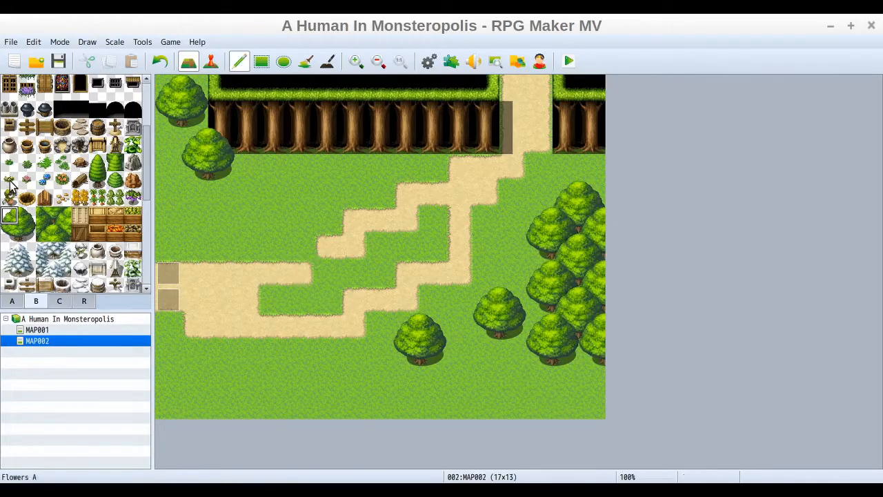
{"action": "left_click", "coordinate": [26, 216]}
{"action": "left_click_drag", "start_coordinate": [48, 219], "coordinate": [62, 234]}
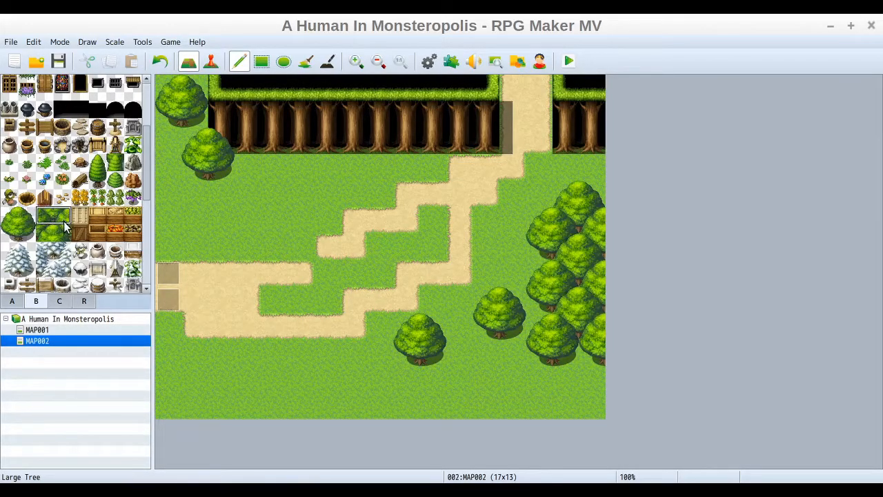
{"action": "mouse_move", "coordinate": [222, 237]}
{"action": "left_mouse_down"}
{"action": "mouse_move", "coordinate": [248, 365]}
{"action": "mouse_move", "coordinate": [307, 350]}
{"action": "mouse_move", "coordinate": [256, 269]}
{"action": "mouse_move", "coordinate": [300, 230]}
{"action": "mouse_move", "coordinate": [356, 202]}
{"action": "mouse_move", "coordinate": [303, 215]}
{"action": "mouse_move", "coordinate": [252, 329]}
{"action": "mouse_move", "coordinate": [216, 377]}
{"action": "mouse_move", "coordinate": [162, 376]}
{"action": "mouse_move", "coordinate": [332, 245]}
{"action": "mouse_move", "coordinate": [352, 246]}
{"action": "mouse_move", "coordinate": [358, 396]}
{"action": "mouse_move", "coordinate": [260, 221]}
{"action": "left_mouse_up"}
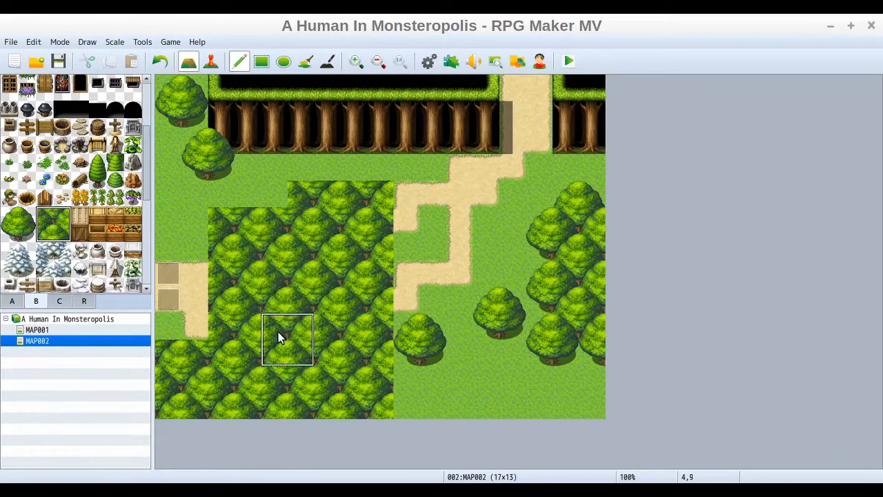
{"action": "left_click", "coordinate": [159, 61]}
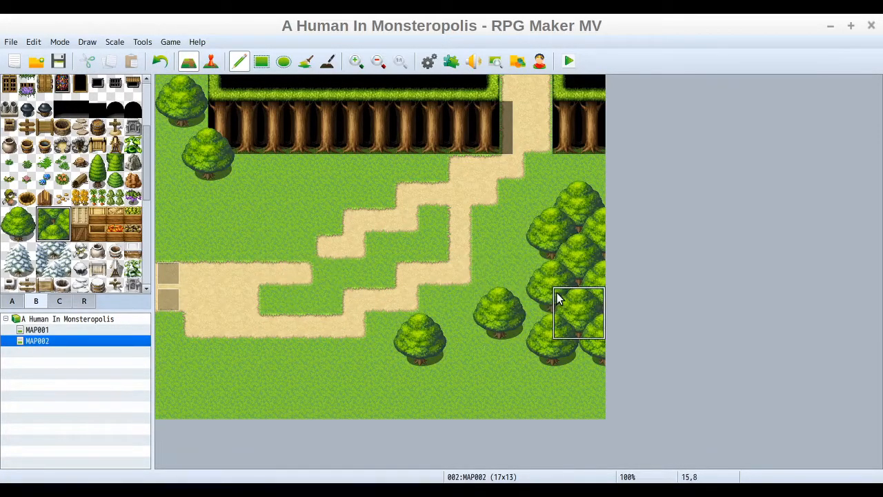
{"action": "left_click", "coordinate": [498, 390]}
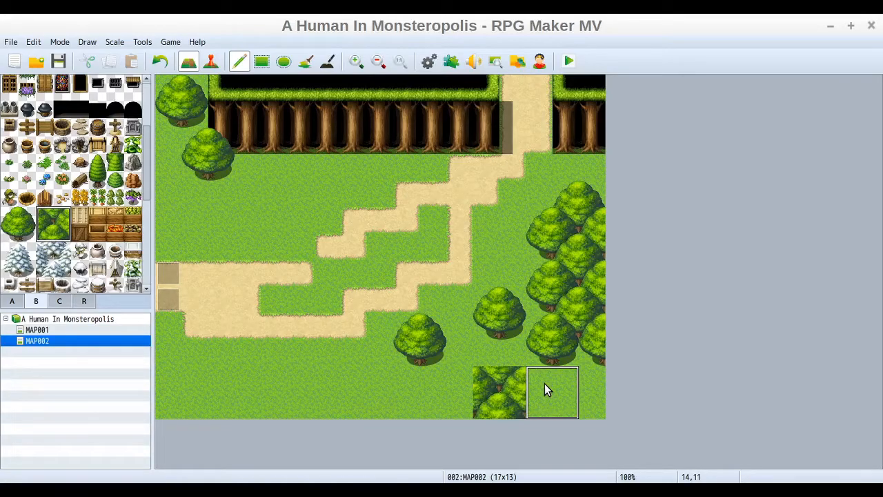
{"action": "left_click", "coordinate": [163, 61]}
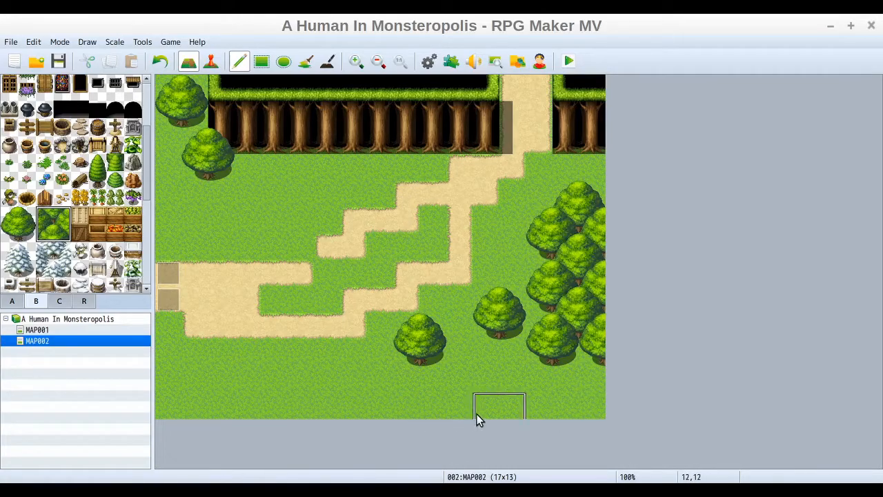
Paint a row of dense forest along the map's bottom edge in the lower-right corner and cap it with Large Tree top halves
{"action": "left_click_drag", "start_coordinate": [49, 213], "coordinate": [63, 213]}
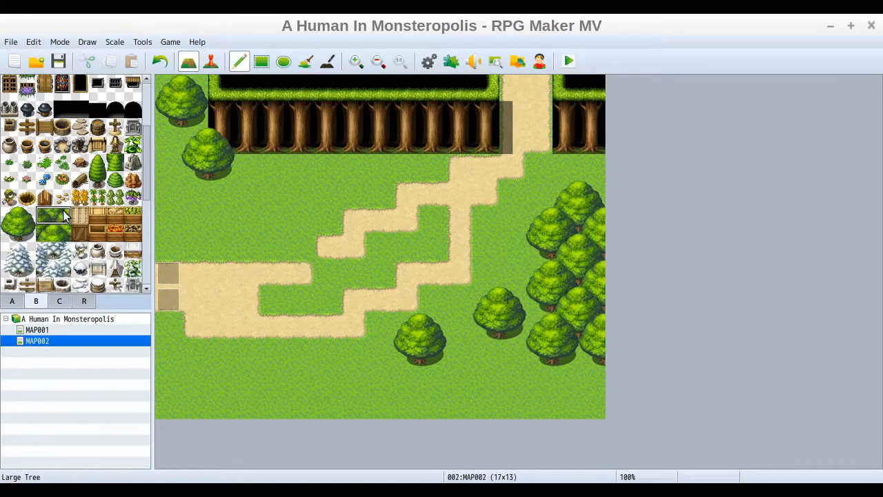
{"action": "left_click_drag", "start_coordinate": [485, 403], "coordinate": [584, 405]}
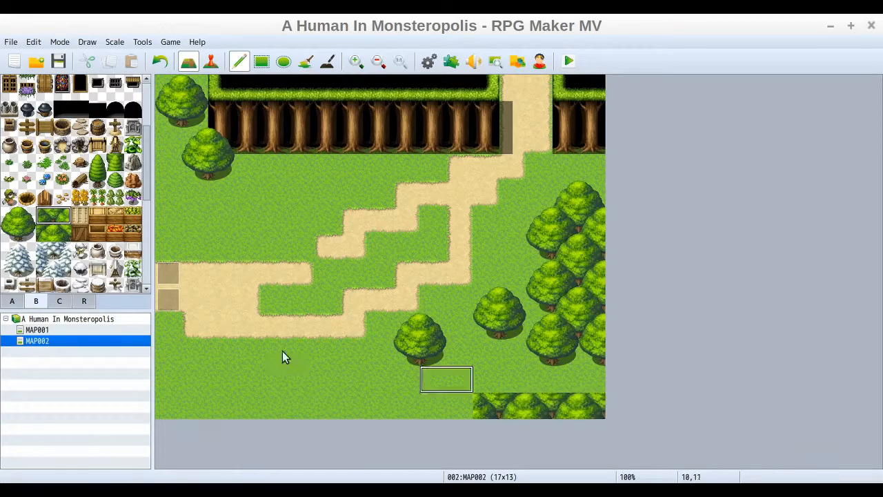
{"action": "left_click", "coordinate": [9, 214]}
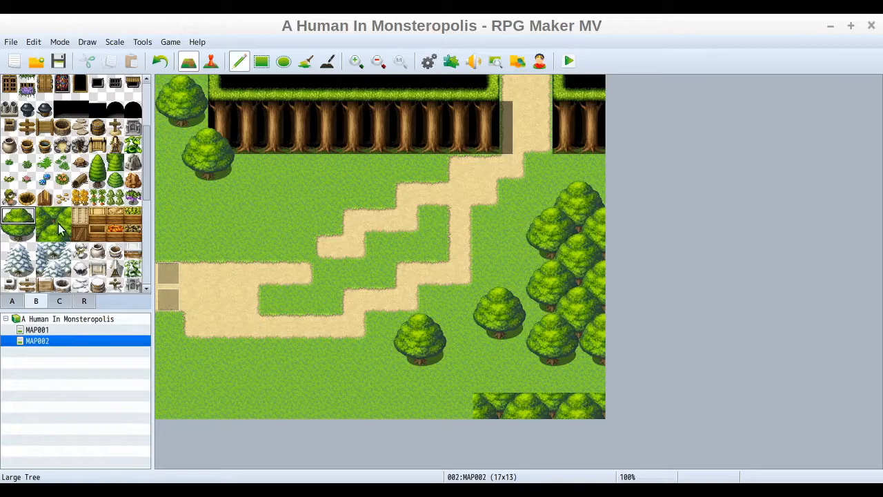
{"action": "left_click", "coordinate": [599, 385]}
{"action": "left_click", "coordinate": [533, 377]}
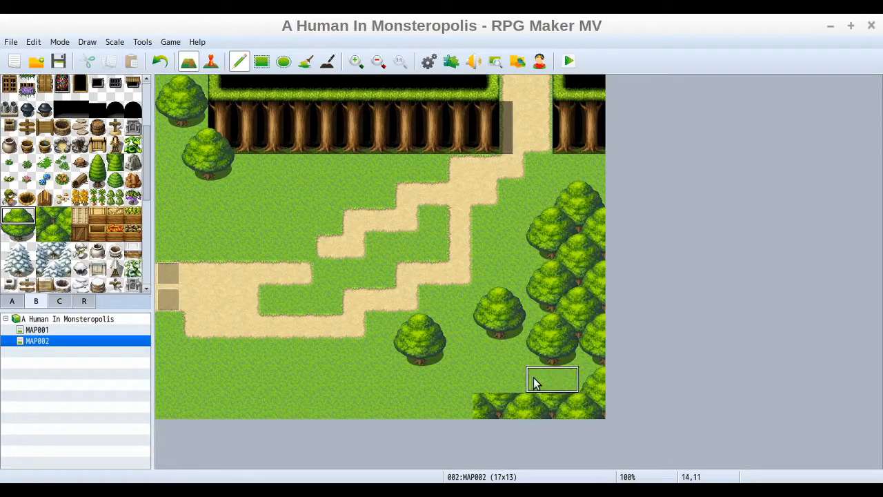
{"action": "left_click", "coordinate": [482, 379]}
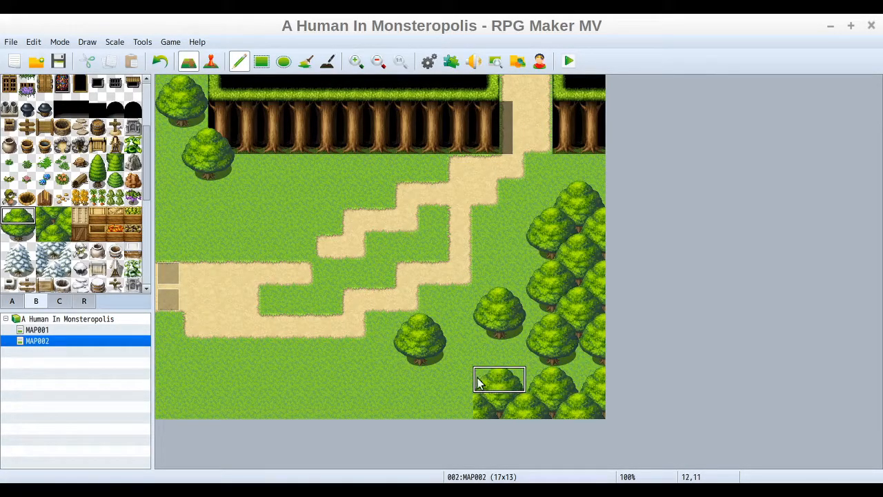
Round off the left end of the lower-right forest row with the Large Tree's upper-left quarter, and choose the whole Large Tree as brush
{"action": "left_click", "coordinate": [399, 223]}
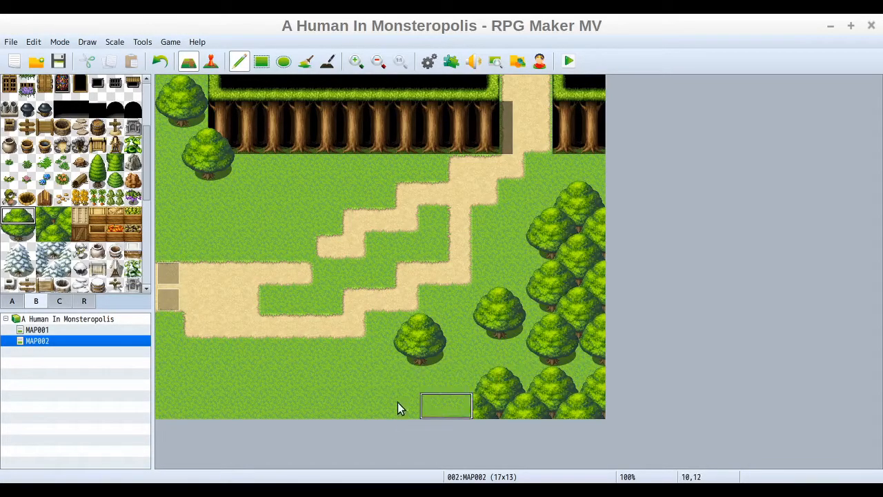
{"action": "left_click", "coordinate": [9, 217]}
{"action": "left_click", "coordinate": [463, 406]}
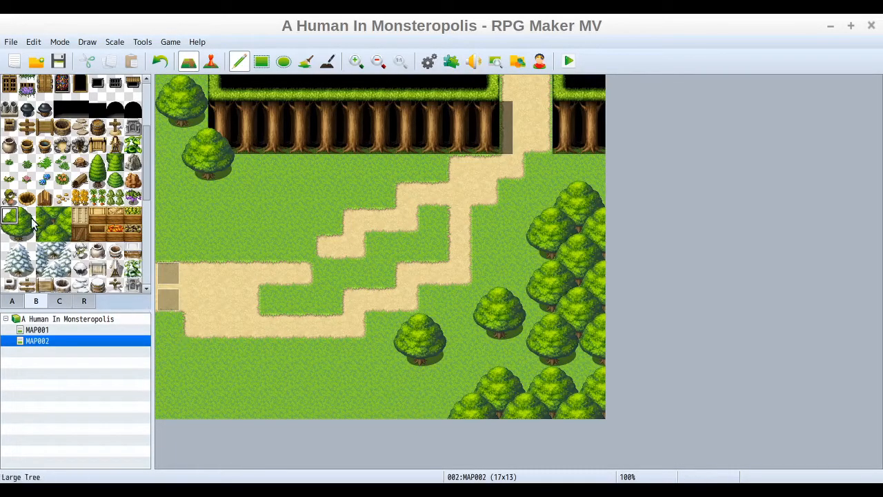
{"action": "mouse_move", "coordinate": [39, 218]}
{"action": "left_mouse_down"}
{"action": "mouse_move", "coordinate": [55, 228]}
{"action": "mouse_move", "coordinate": [26, 219]}
{"action": "mouse_move", "coordinate": [31, 230]}
{"action": "left_mouse_up"}
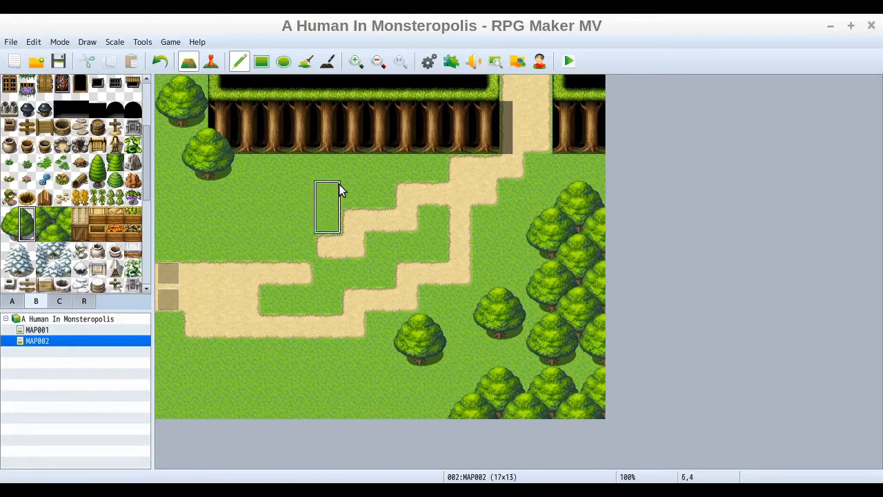
{"action": "left_click_drag", "start_coordinate": [8, 213], "coordinate": [25, 228]}
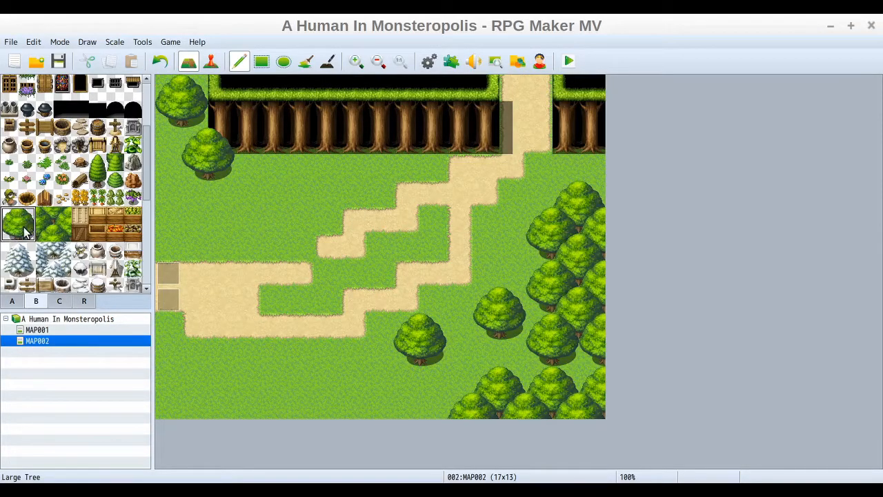
{"action": "left_click", "coordinate": [312, 166]}
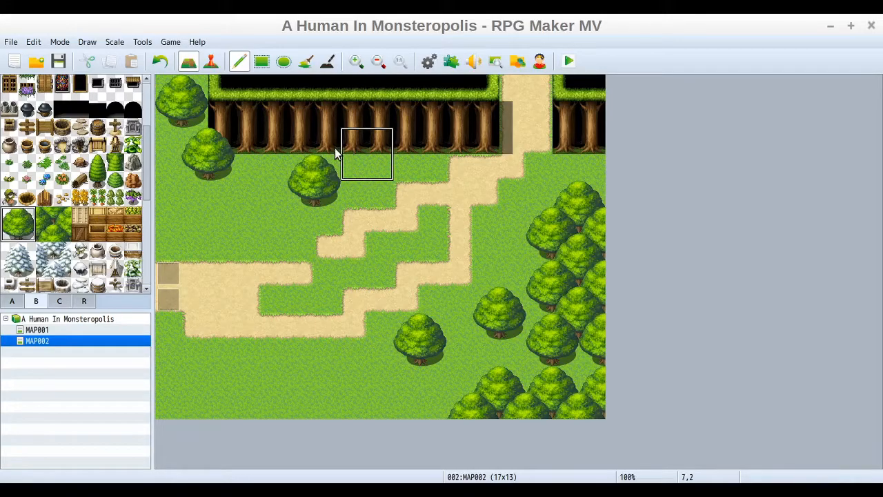
{"action": "left_click", "coordinate": [333, 148]}
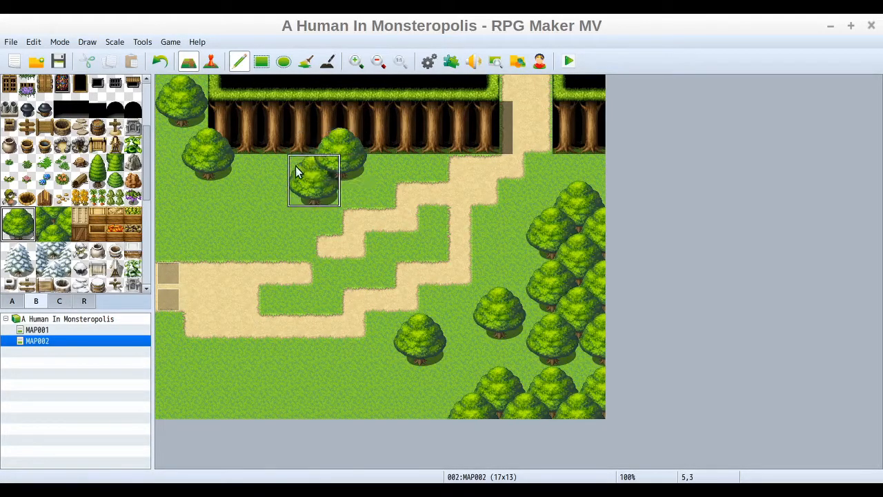
{"action": "left_click", "coordinate": [159, 62]}
{"action": "left_click", "coordinate": [160, 62]}
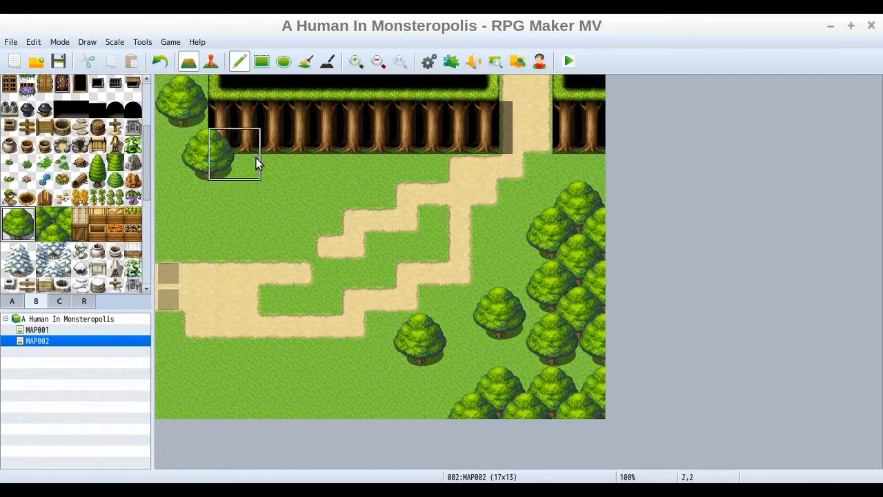
{"action": "left_click", "coordinate": [311, 178]}
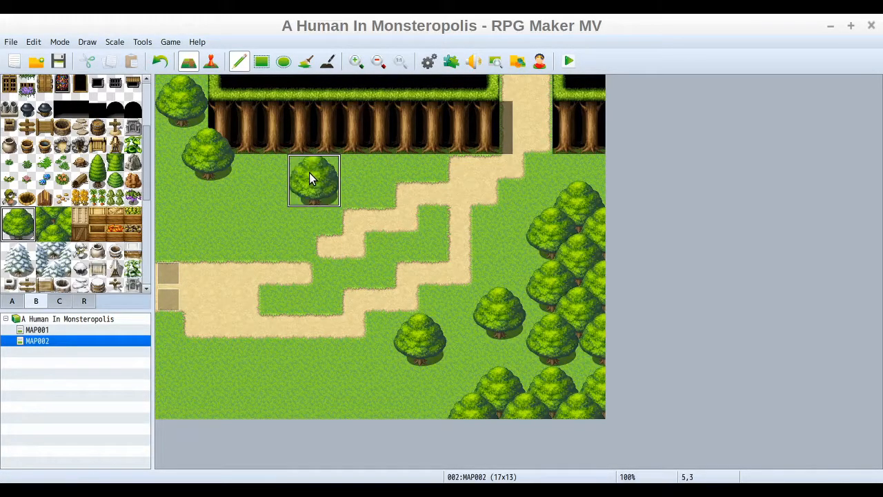
{"action": "left_click", "coordinate": [336, 147]}
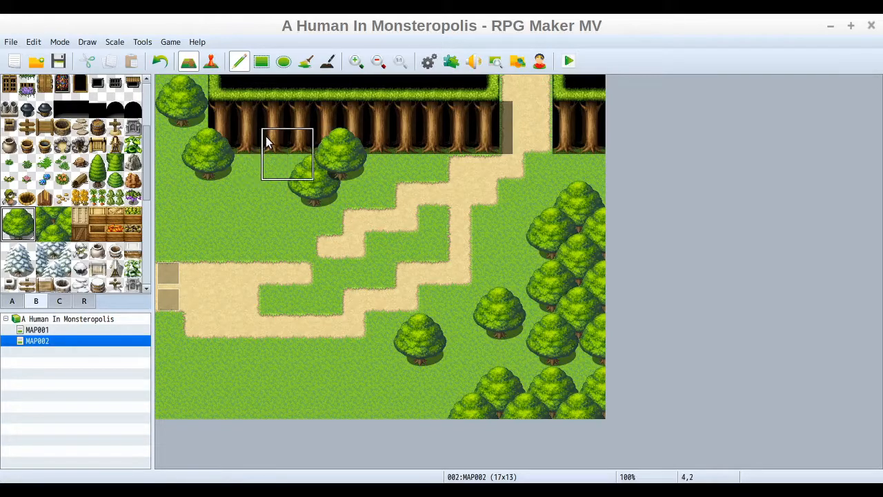
{"action": "left_click", "coordinate": [159, 61]}
{"action": "left_click", "coordinate": [159, 61]}
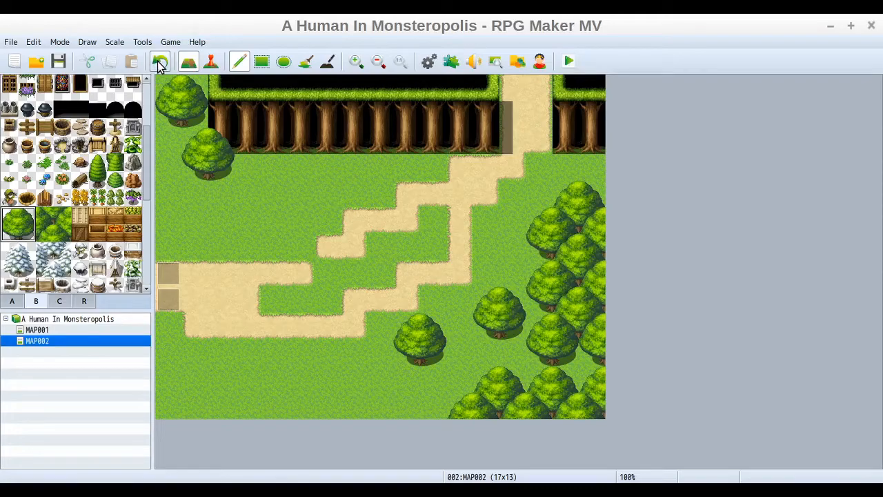
Place a Large Tree against the upper forest wall and a second one overlapping it diagonally to the lower left
{"action": "left_click", "coordinate": [330, 149]}
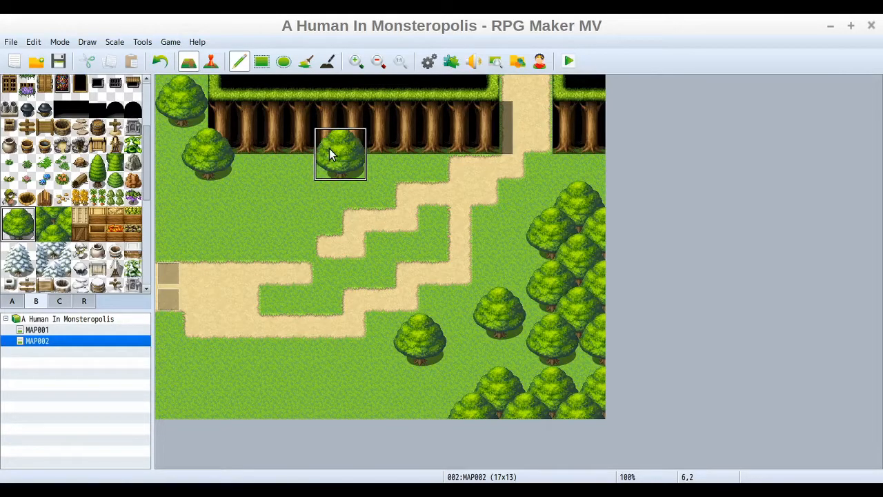
{"action": "left_click", "coordinate": [300, 171]}
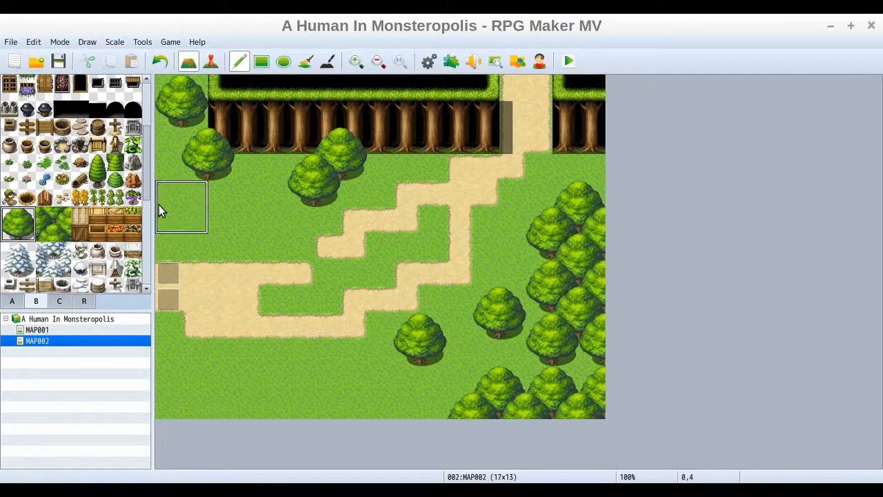
Add a cut-off half Large Tree at the map's left edge and one by the upper-right forest wall, and choose the two-by-two dense forest brush
{"action": "left_click_drag", "start_coordinate": [27, 213], "coordinate": [29, 241]}
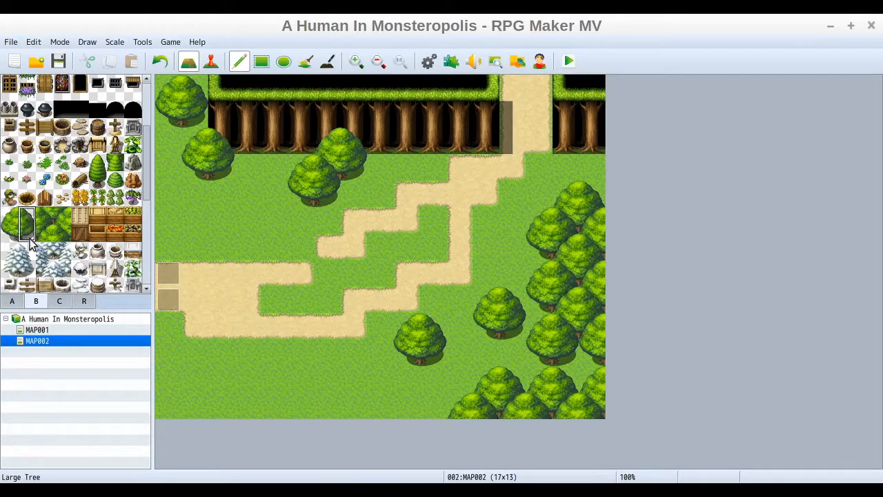
{"action": "left_click", "coordinate": [172, 193]}
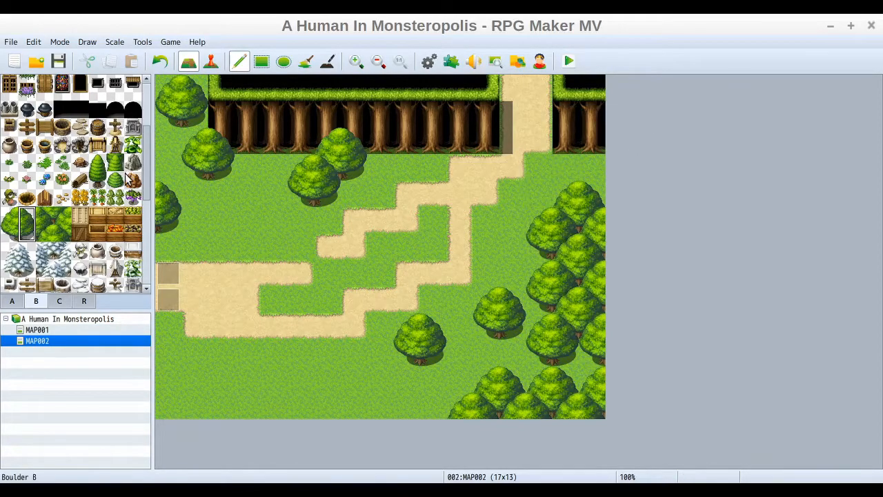
{"action": "left_click", "coordinate": [7, 232]}
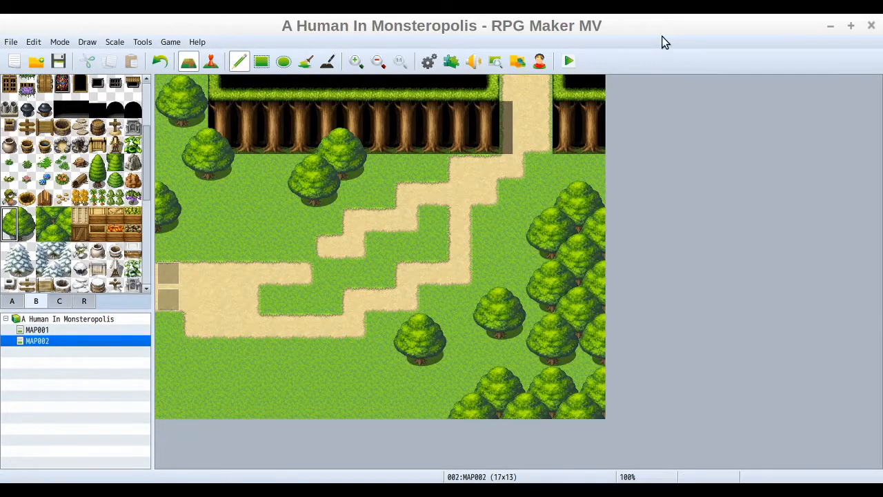
{"action": "left_click", "coordinate": [590, 147]}
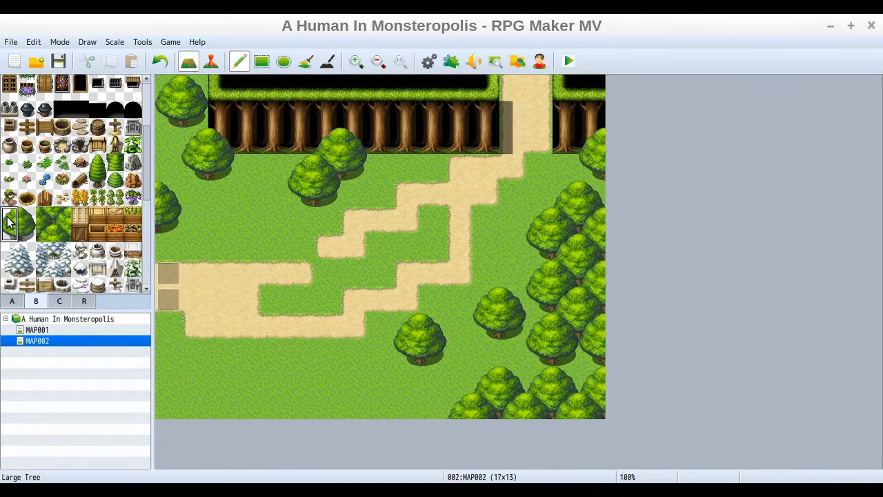
{"action": "left_click_drag", "start_coordinate": [46, 214], "coordinate": [67, 240]}
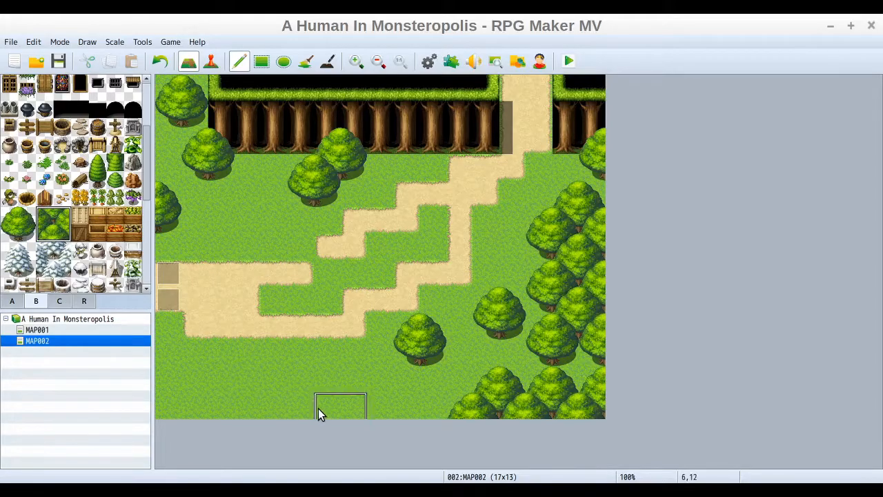
{"action": "left_click_drag", "start_coordinate": [317, 408], "coordinate": [309, 408]}
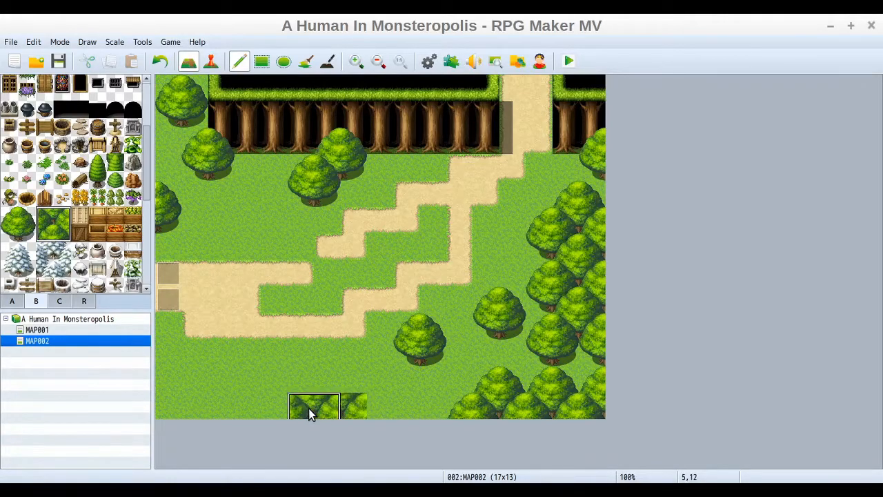
{"action": "left_click", "coordinate": [158, 62]}
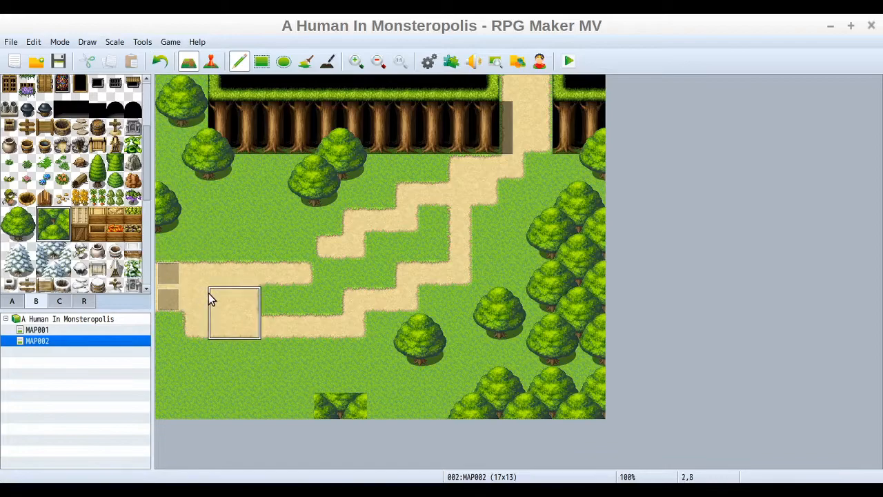
{"action": "left_click", "coordinate": [275, 401]}
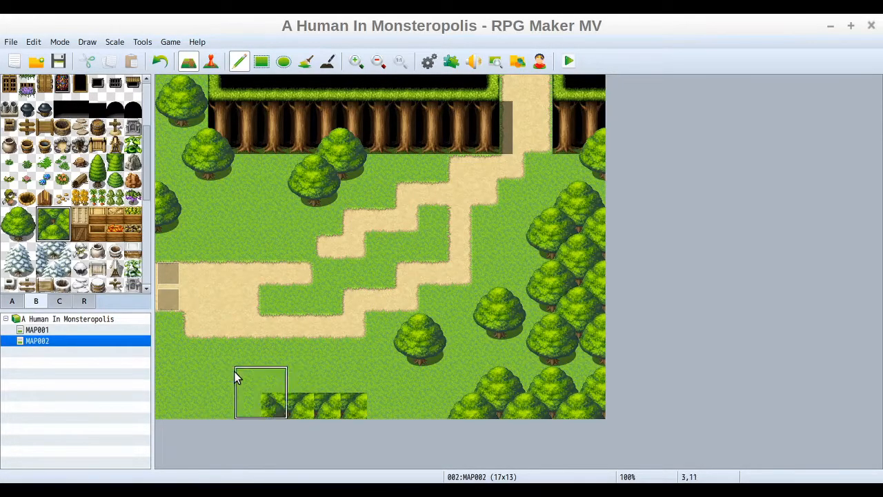
{"action": "left_click", "coordinate": [315, 251]}
{"action": "mouse_move", "coordinate": [315, 254]}
{"action": "left_mouse_down"}
{"action": "mouse_move", "coordinate": [270, 251]}
{"action": "mouse_move", "coordinate": [276, 283]}
{"action": "mouse_move", "coordinate": [269, 242]}
{"action": "mouse_move", "coordinate": [249, 303]}
{"action": "mouse_move", "coordinate": [295, 327]}
{"action": "left_mouse_up"}
{"action": "left_click", "coordinate": [292, 334]}
{"action": "left_click", "coordinate": [160, 60]}
{"action": "left_click", "coordinate": [160, 60]}
{"action": "left_click", "coordinate": [160, 59]}
{"action": "left_click", "coordinate": [160, 60]}
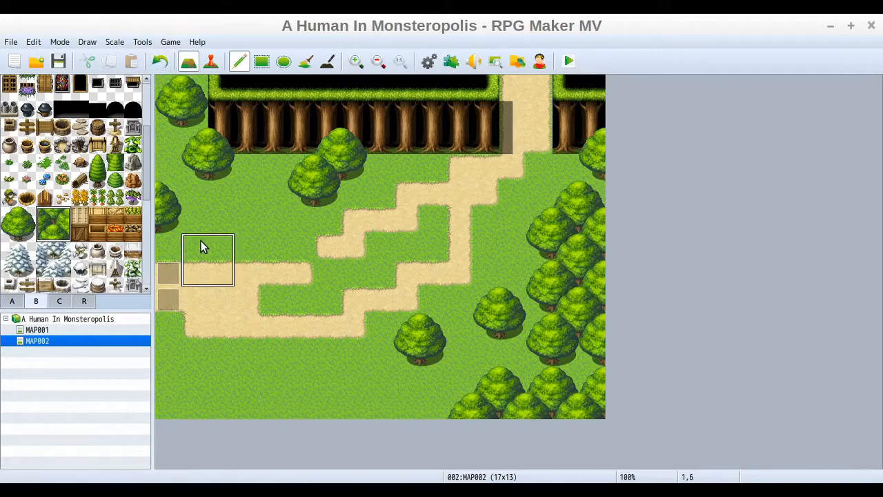
Paint dense forest along the left part of the map's bottom edge, one tile high below the path and two tiles high near the corner
{"action": "left_click", "coordinate": [332, 411]}
{"action": "left_click", "coordinate": [308, 410]}
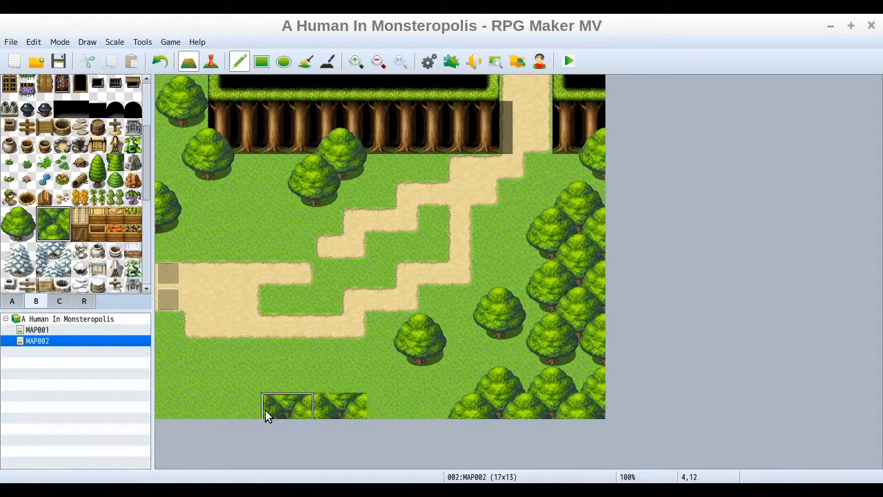
{"action": "left_click", "coordinate": [222, 387]}
{"action": "left_click", "coordinate": [192, 391]}
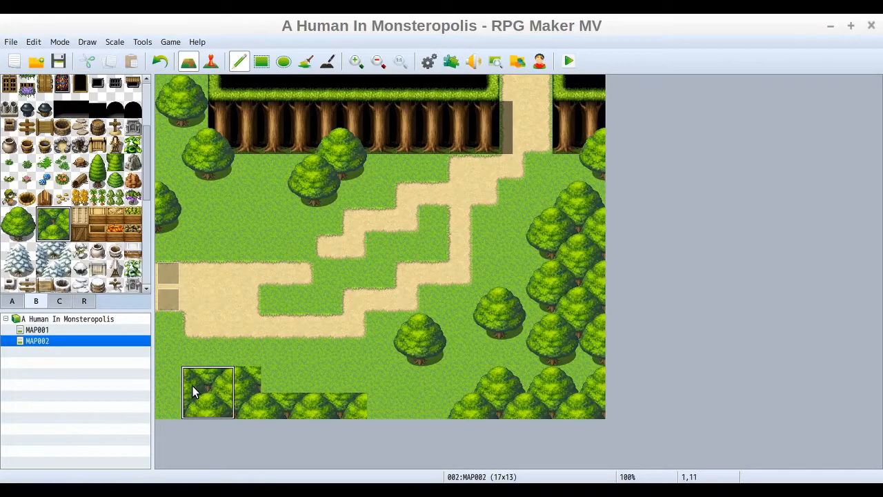
Close the bottom-left forest with the Large Tree's left half at the map edge and its upper-right quarter at the far right end
{"action": "left_click", "coordinate": [6, 233]}
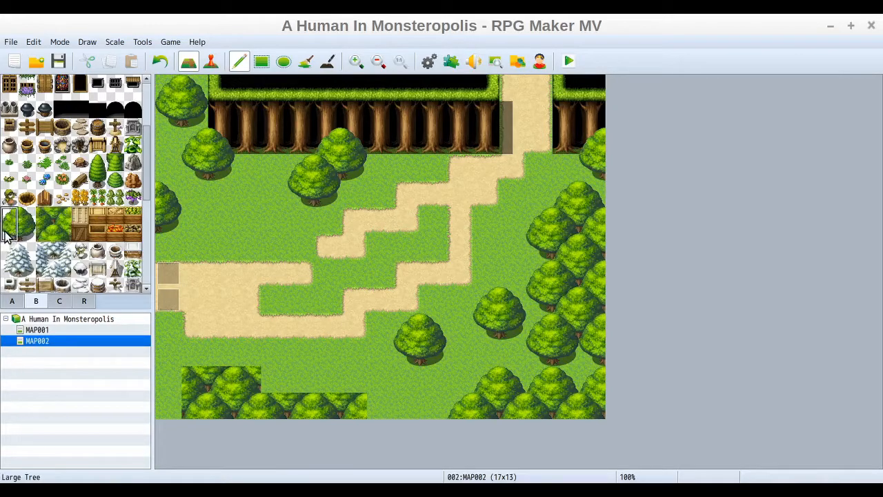
{"action": "left_click", "coordinate": [165, 381]}
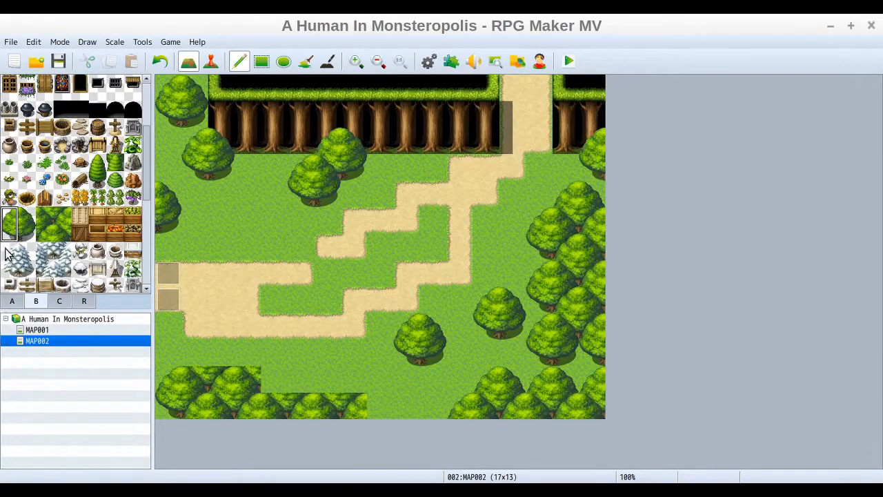
{"action": "left_click", "coordinate": [26, 217]}
{"action": "left_click", "coordinate": [382, 406]}
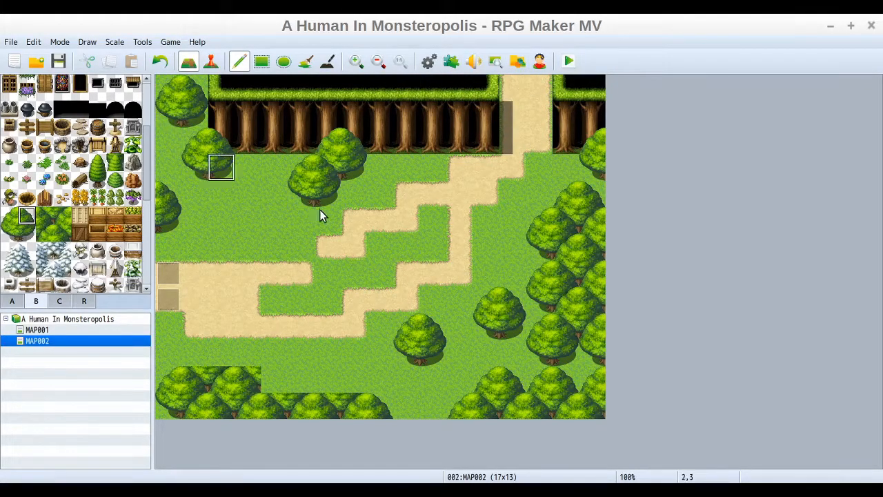
Cap the taller block of the bottom-left forest with two Large Tree top halves and close its right side with a lower-right quarter
{"action": "left_click_drag", "start_coordinate": [16, 219], "coordinate": [29, 234]}
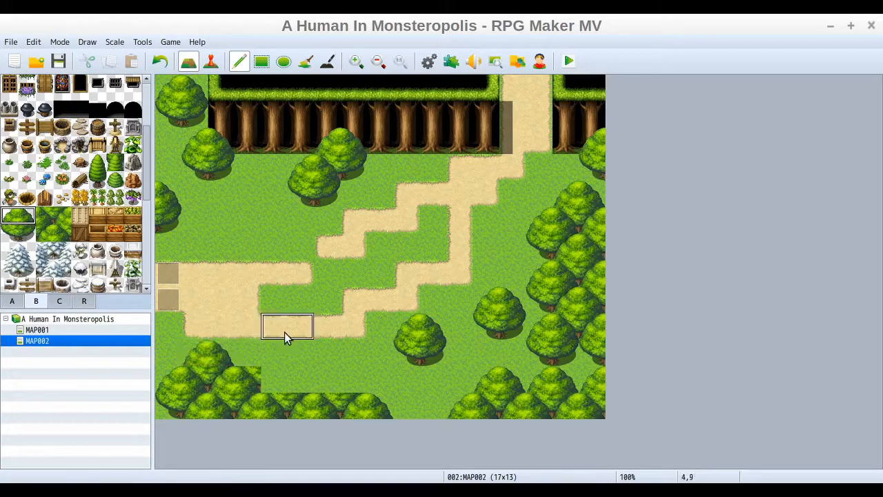
{"action": "left_click", "coordinate": [240, 350]}
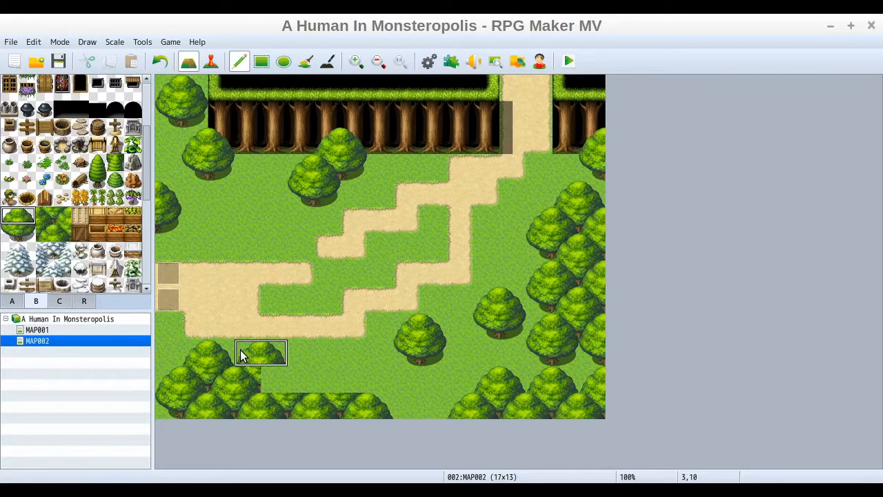
{"action": "left_click", "coordinate": [22, 236]}
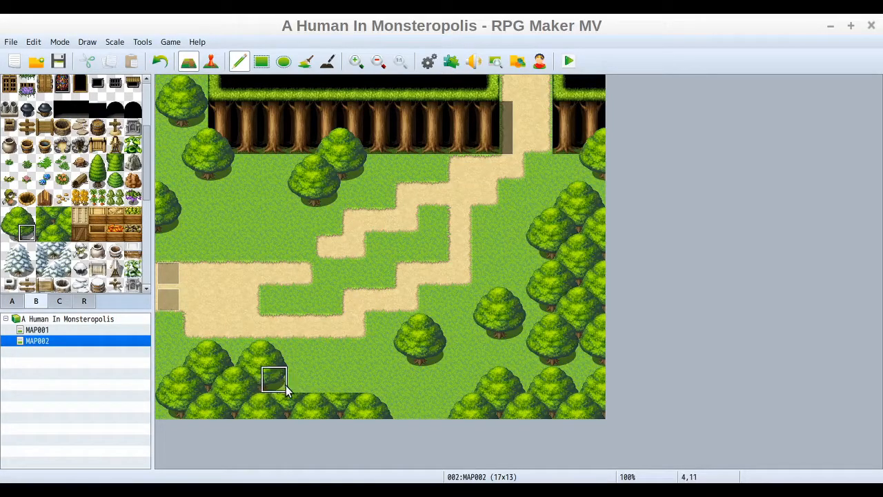
Try layering the Large Tree's top half and lower-right quarter beside the bottom-left forest's taller block, and undo the top half
{"action": "left_click_drag", "start_coordinate": [12, 220], "coordinate": [26, 218]}
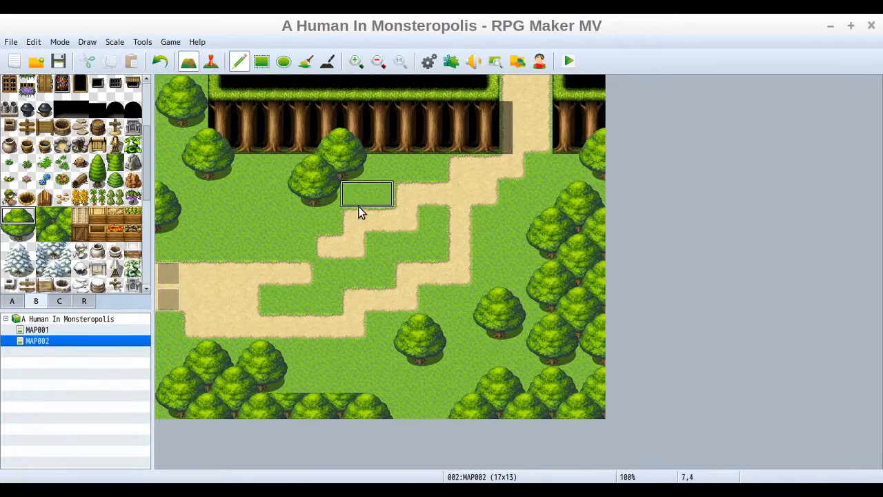
{"action": "left_click", "coordinate": [161, 62]}
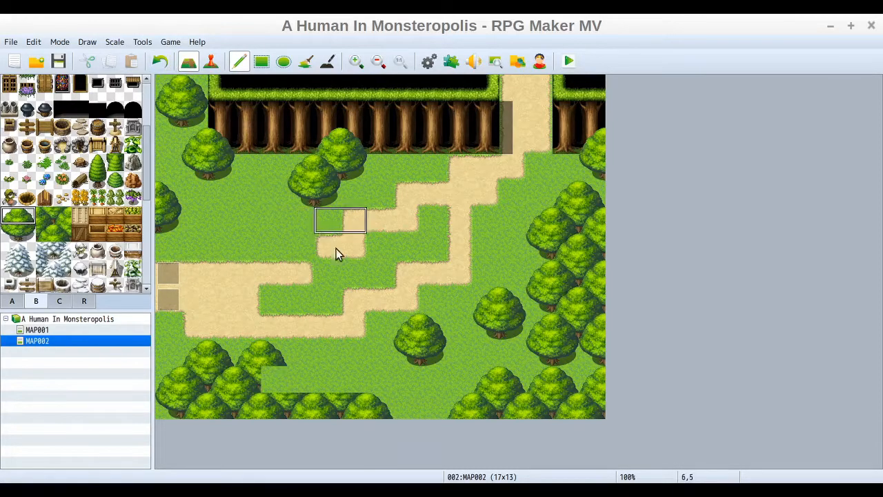
{"action": "left_click", "coordinate": [26, 232]}
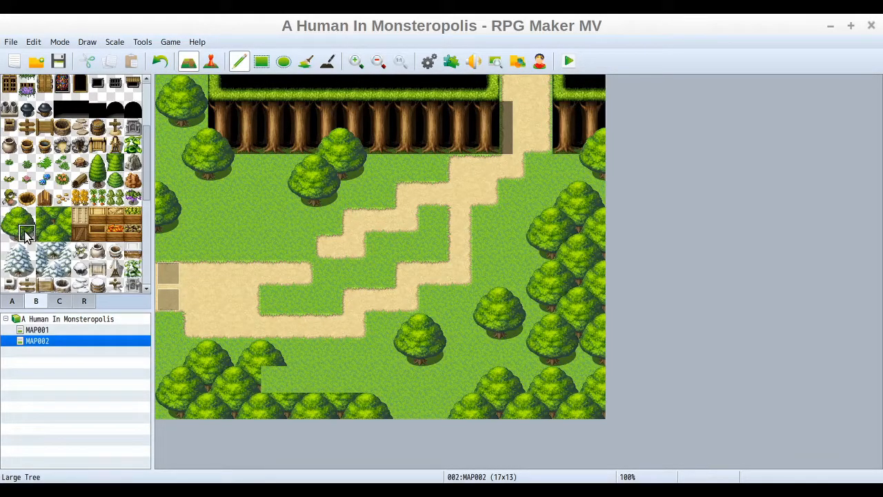
{"action": "left_click", "coordinate": [283, 376]}
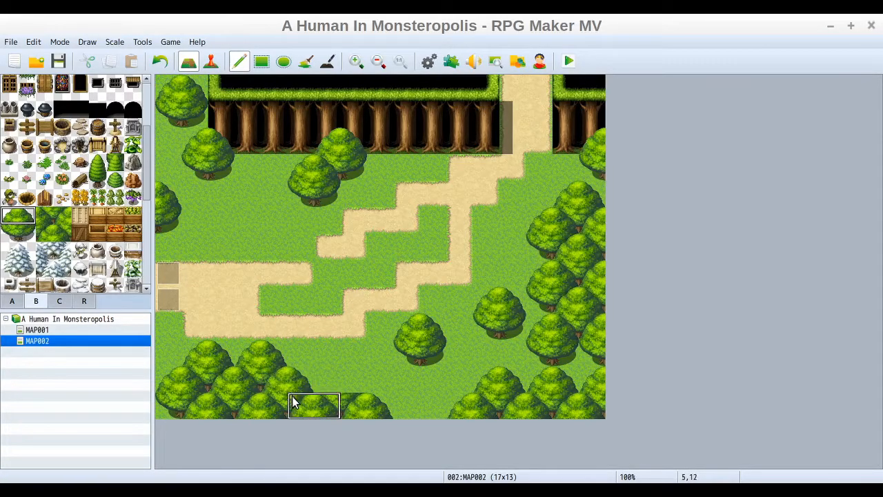
{"action": "left_click", "coordinate": [161, 60]}
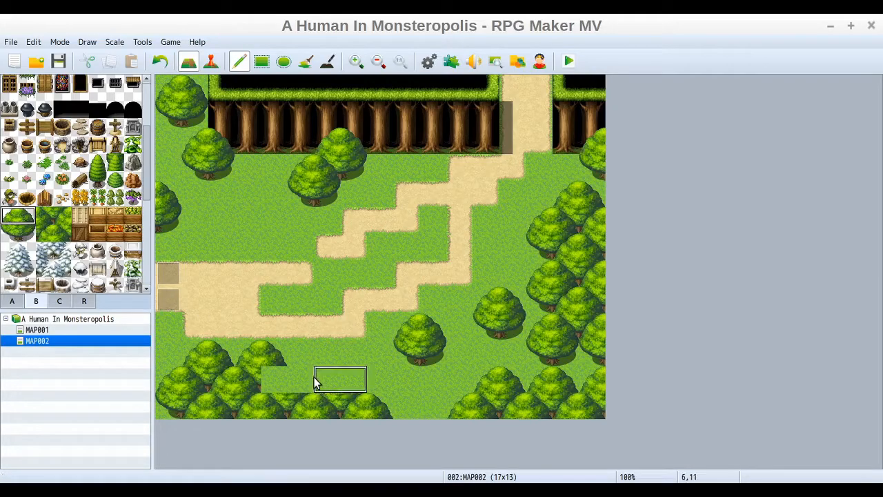
Try placing the Large Tree's top half first with the lower-right quarter over it beside the bottom-left forest, and undo the attempt
{"action": "left_click", "coordinate": [282, 381]}
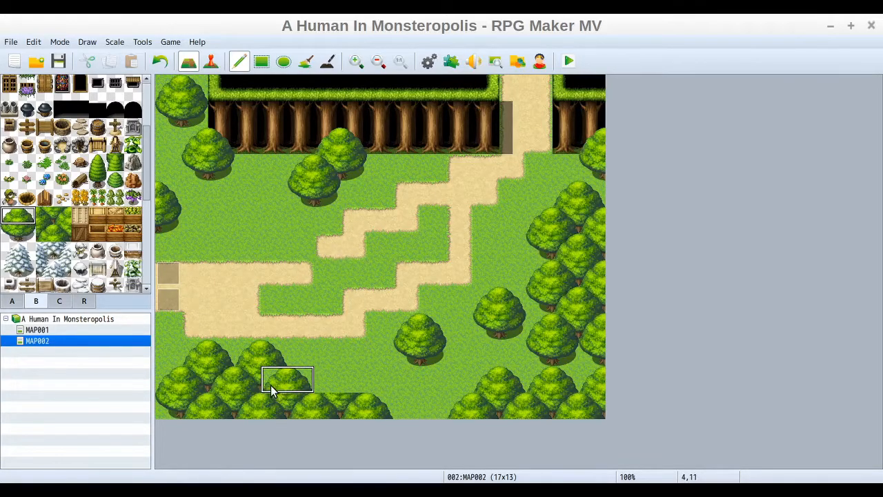
{"action": "left_click", "coordinate": [274, 380]}
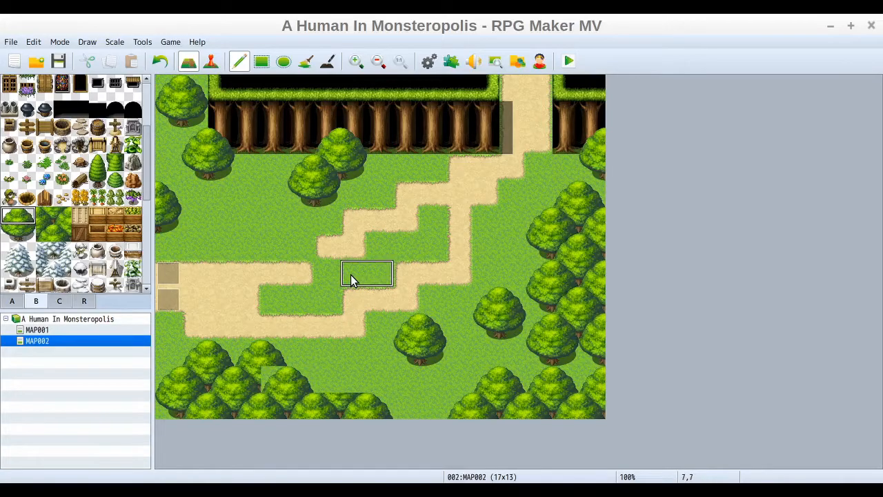
{"action": "left_click", "coordinate": [29, 236]}
{"action": "left_click", "coordinate": [274, 379]}
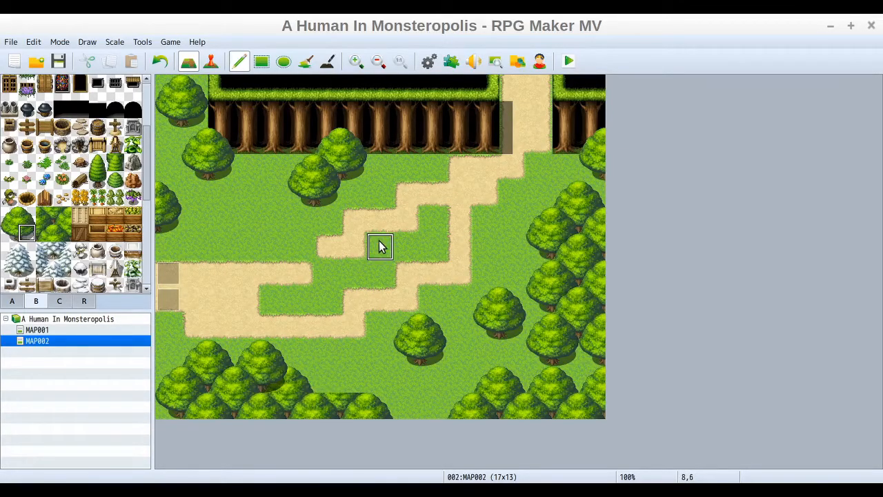
{"action": "left_click", "coordinate": [160, 62]}
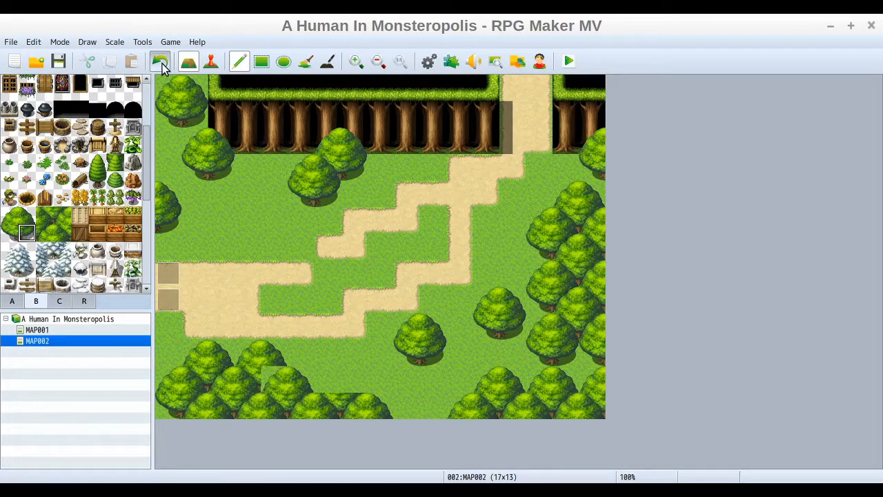
{"action": "left_click", "coordinate": [161, 63]}
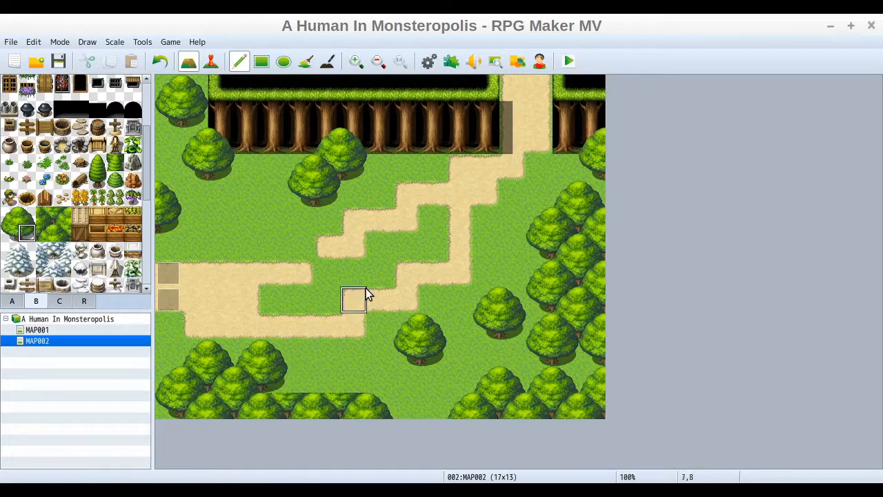
Cap the one-tile-high part of the bottom-left forest with two Large Tree top halves, the first overlapping the lower-right quarter
{"action": "left_click_drag", "start_coordinate": [7, 215], "coordinate": [20, 217]}
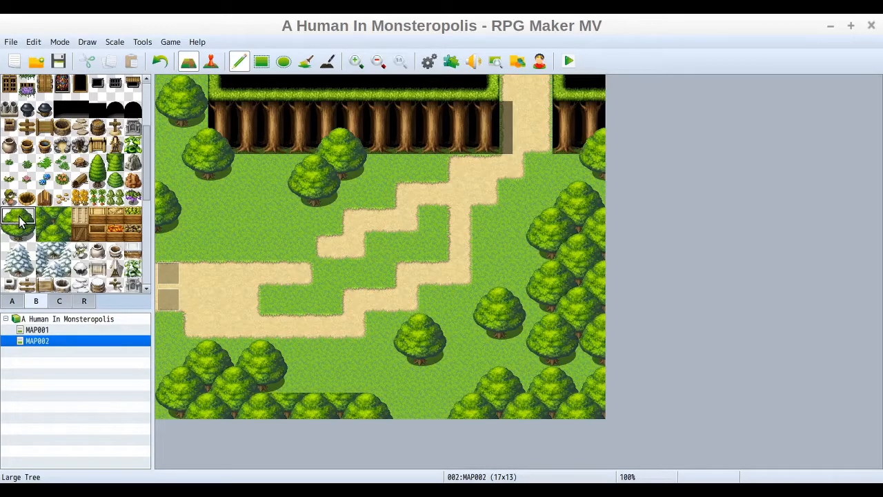
{"action": "left_click", "coordinate": [276, 386]}
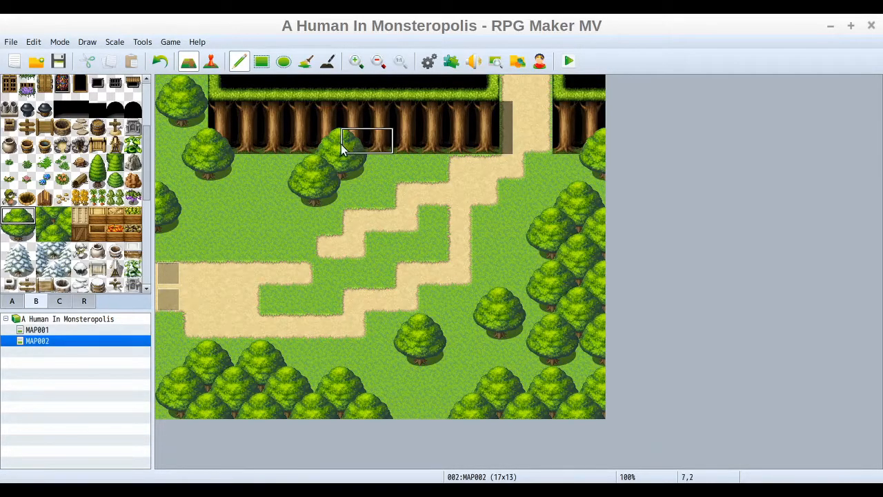
Paint a three-by-three block of dense conical tree tiles on the grass above the path's left end, plus one tile on its left side
{"action": "left_click", "coordinate": [114, 162]}
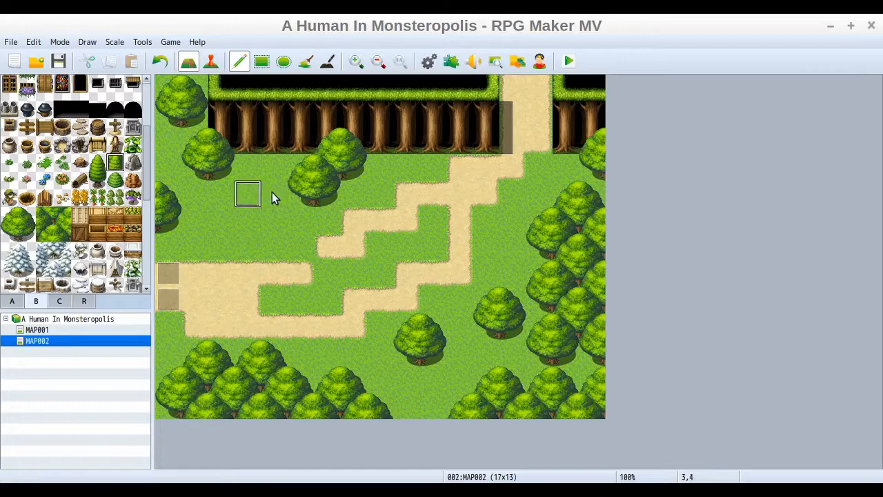
{"action": "mouse_move", "coordinate": [267, 221]}
{"action": "left_mouse_down"}
{"action": "mouse_move", "coordinate": [247, 225]}
{"action": "mouse_move", "coordinate": [269, 241]}
{"action": "mouse_move", "coordinate": [205, 233]}
{"action": "mouse_move", "coordinate": [241, 199]}
{"action": "mouse_move", "coordinate": [272, 208]}
{"action": "left_mouse_up"}
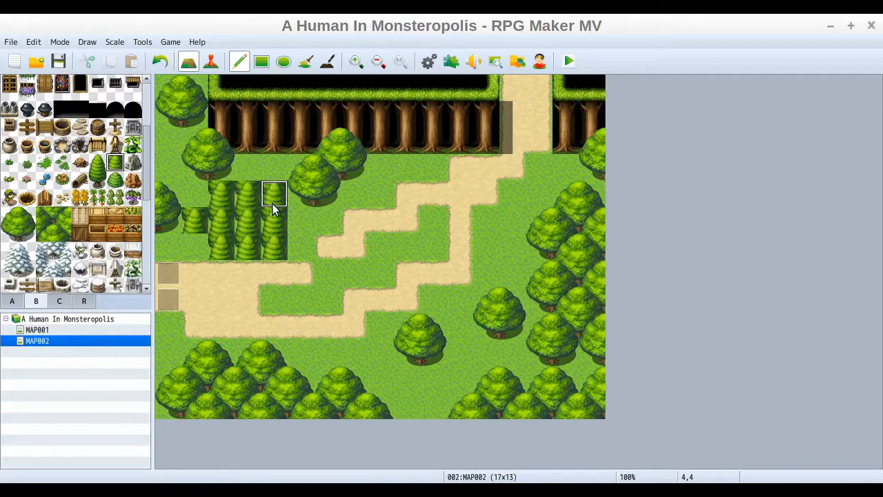